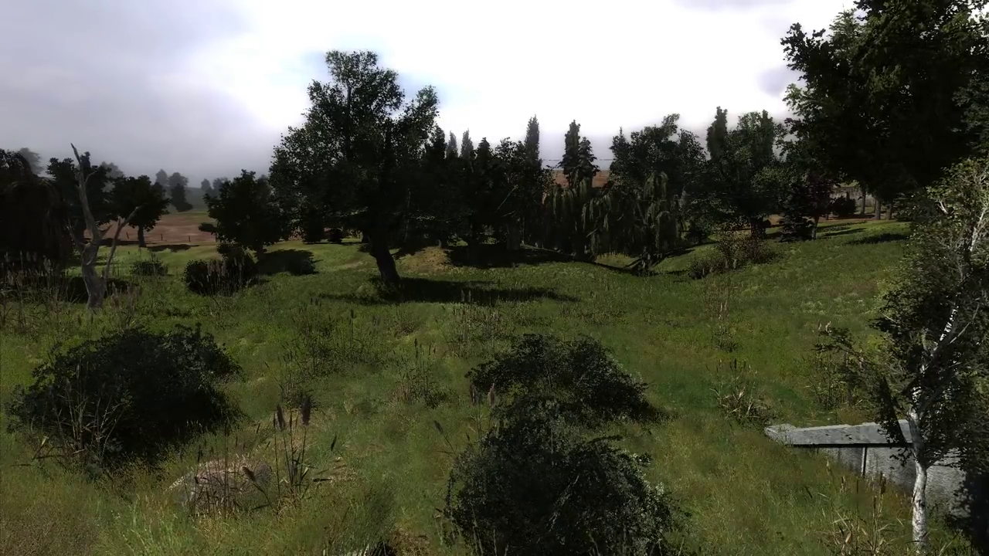
Open Options, check the Render list but keep Full dynamic lighting [DX10], and show the advanced video settings
key("Escape")
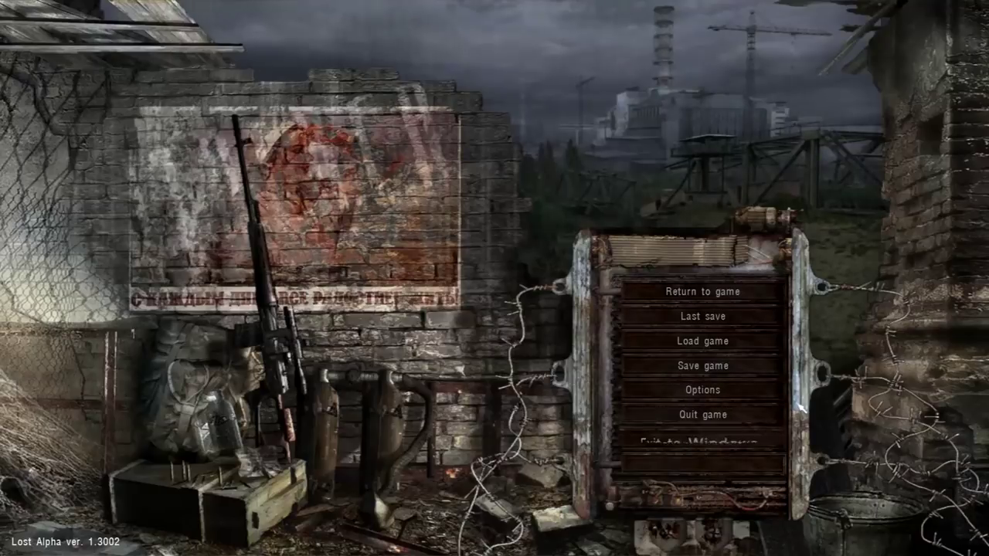
left_click(701, 391)
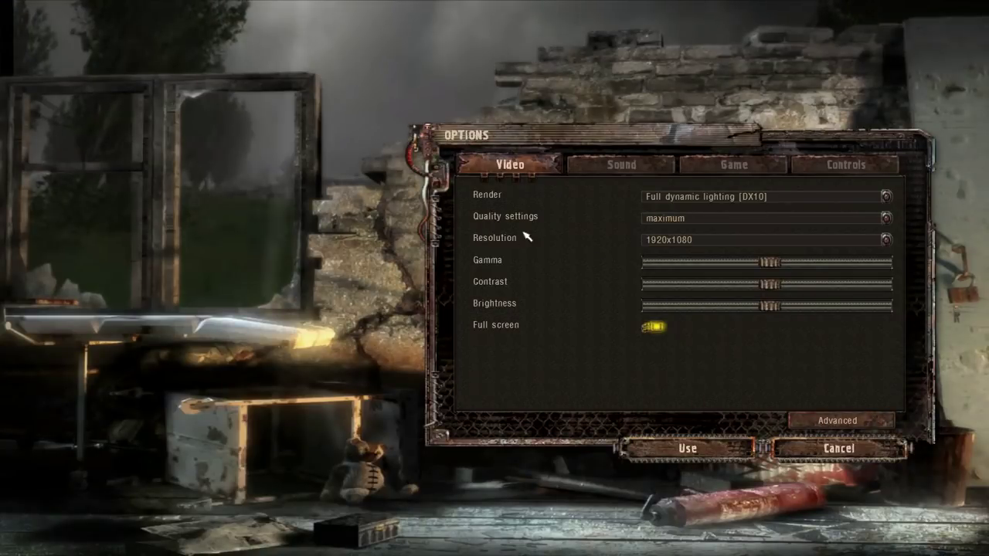
left_click(690, 198)
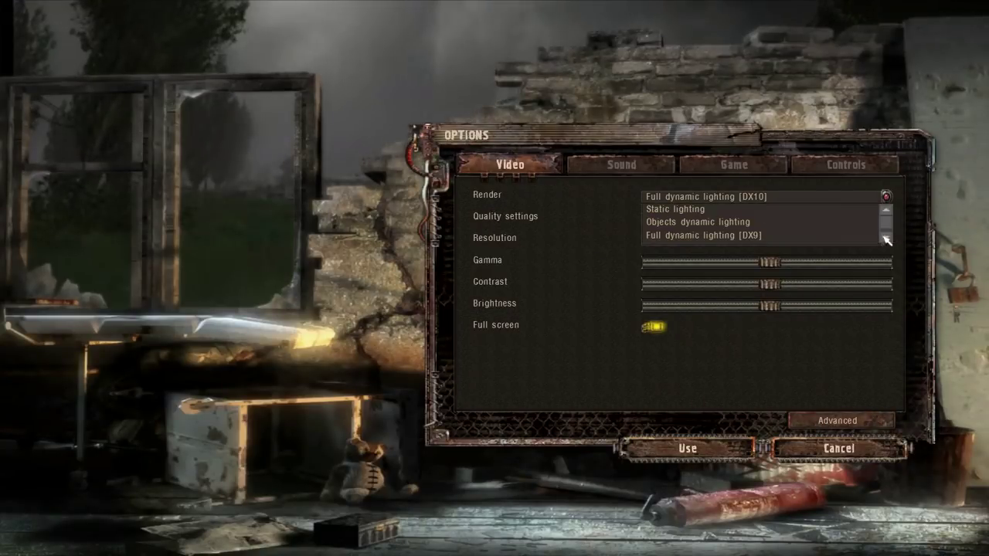
left_click(886, 238)
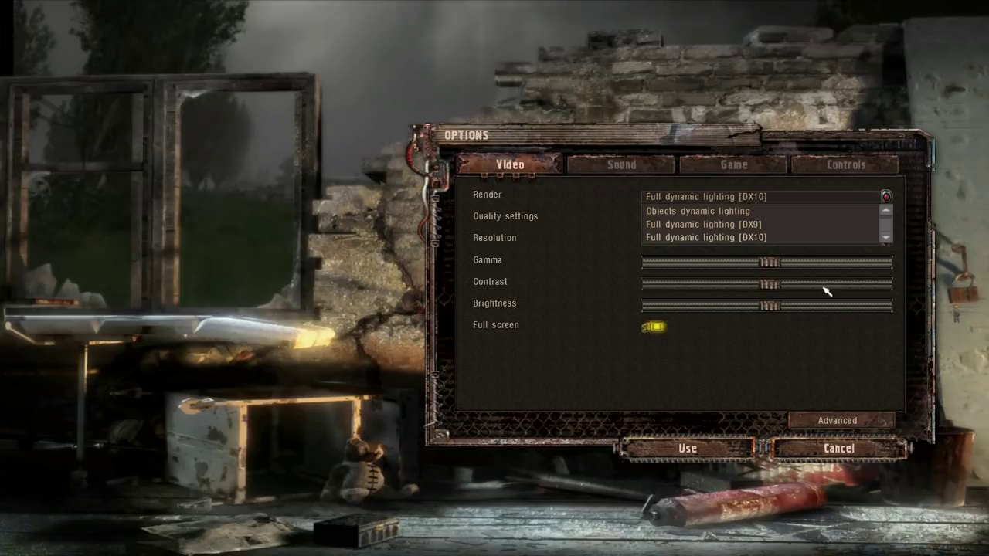
left_click(886, 196)
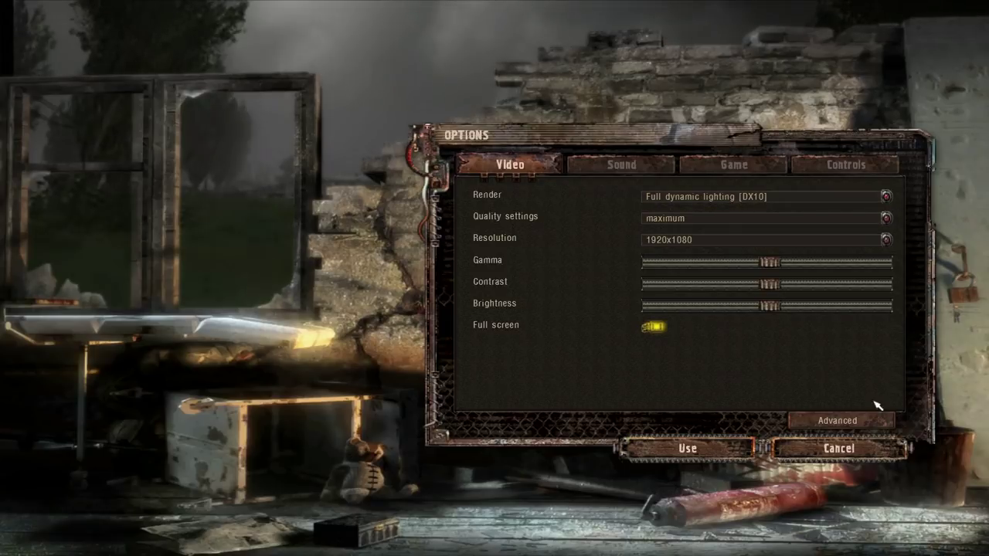
left_click(856, 420)
Scroll through the advanced video list without changing the MSAA, antialiasing or sun rays settings
left_click_drag(900, 218, 896, 252)
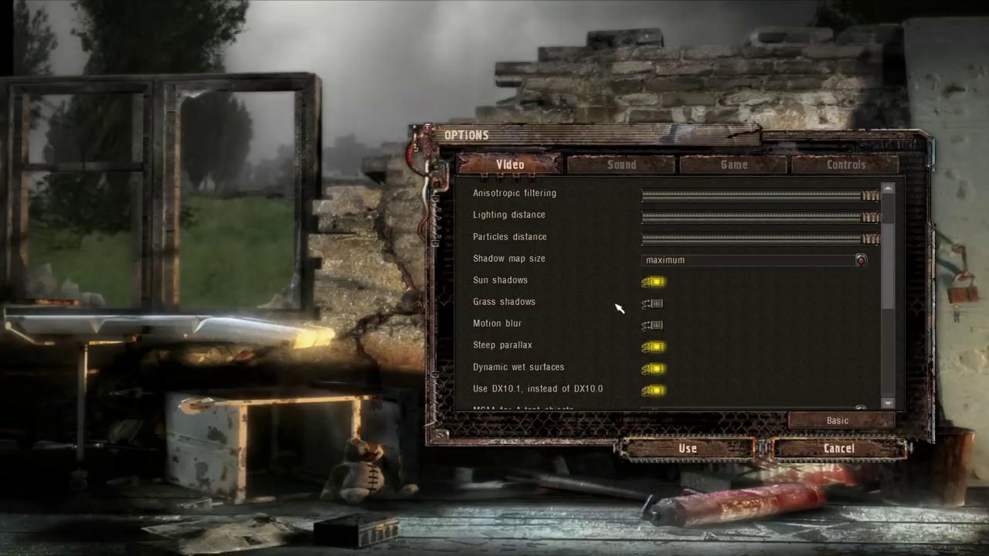
left_click_drag(899, 289, 895, 328)
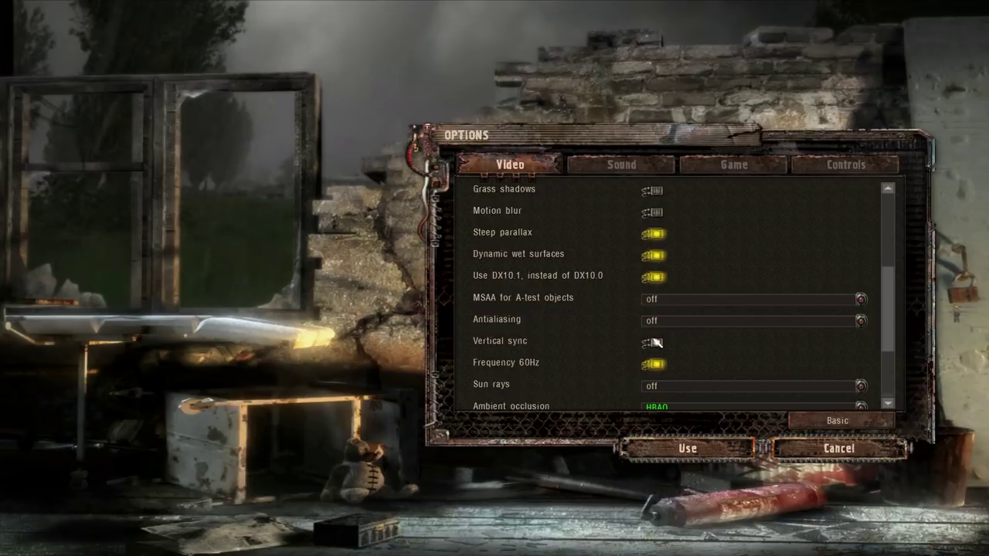
left_click_drag(896, 290, 901, 343)
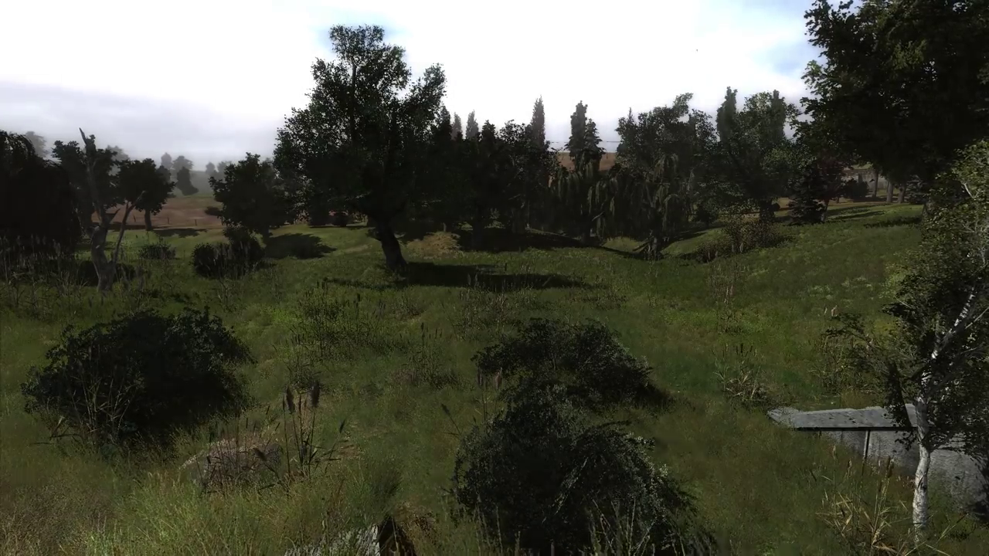
Reopen Options, scroll the advanced video list, then return to the Basic page showing 1920x1080
key("Escape")
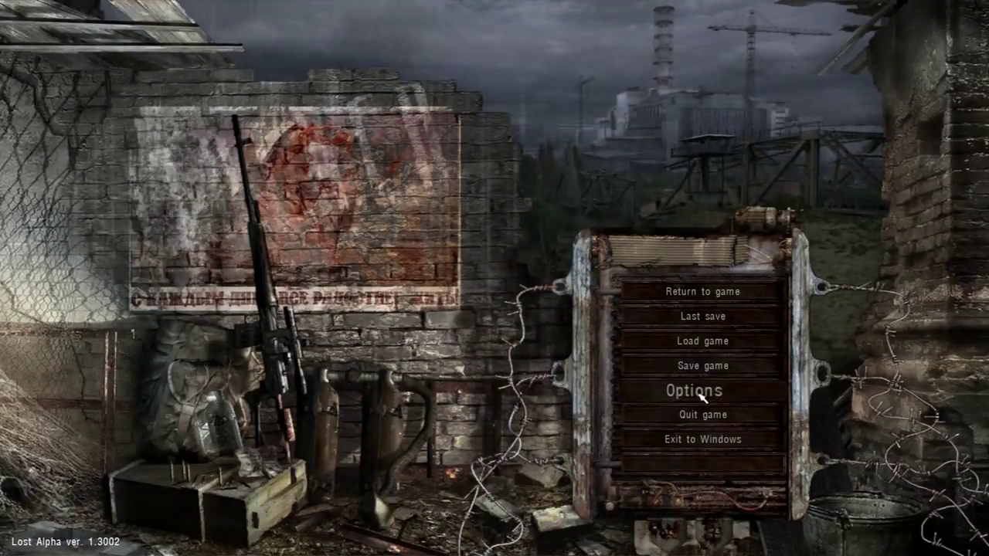
left_click(700, 395)
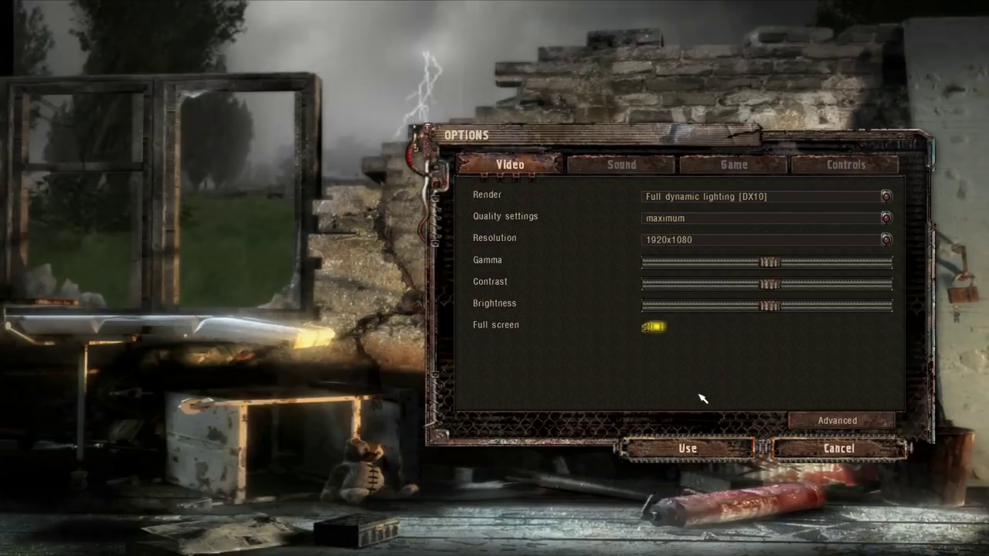
left_click(850, 425)
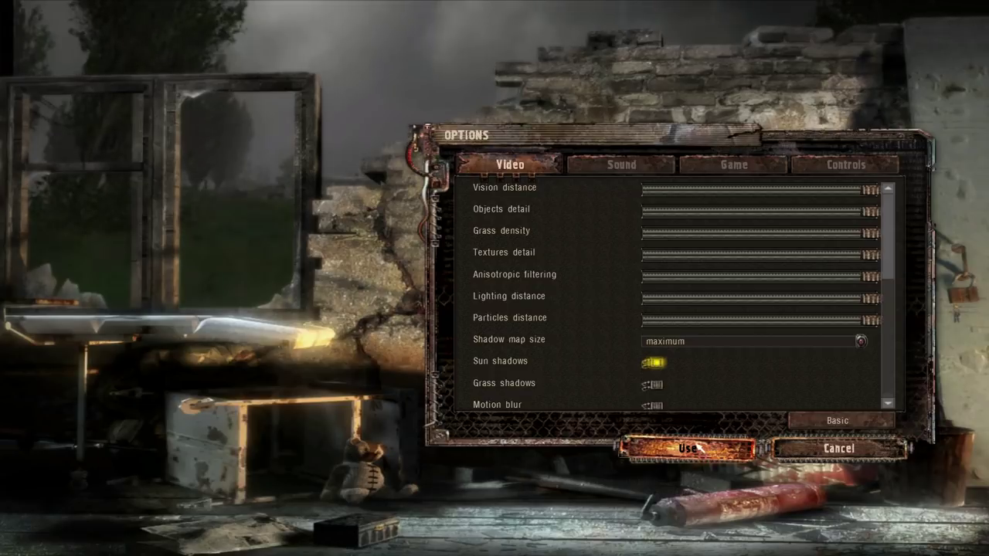
left_click_drag(892, 218, 888, 252)
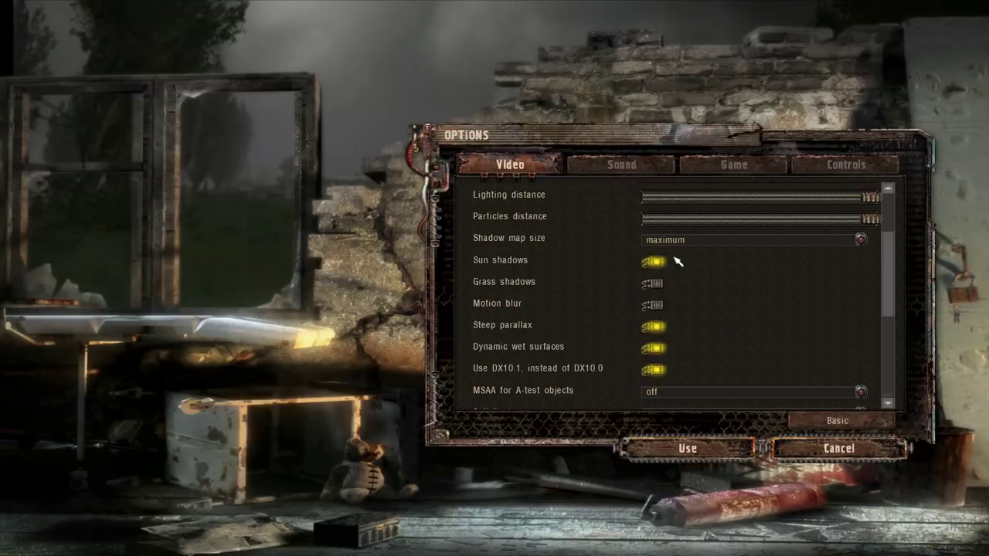
scroll(623, 281, "up", 2)
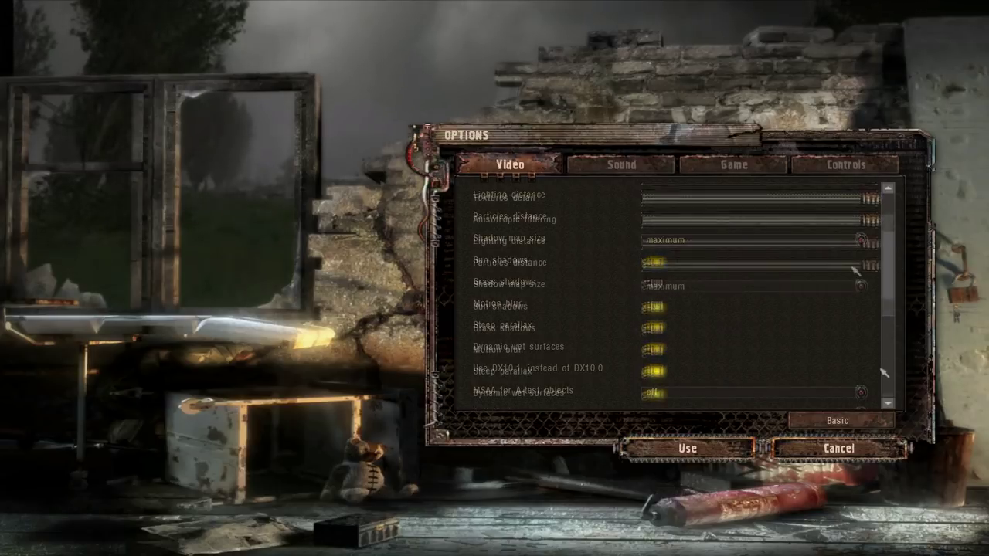
left_click(837, 421)
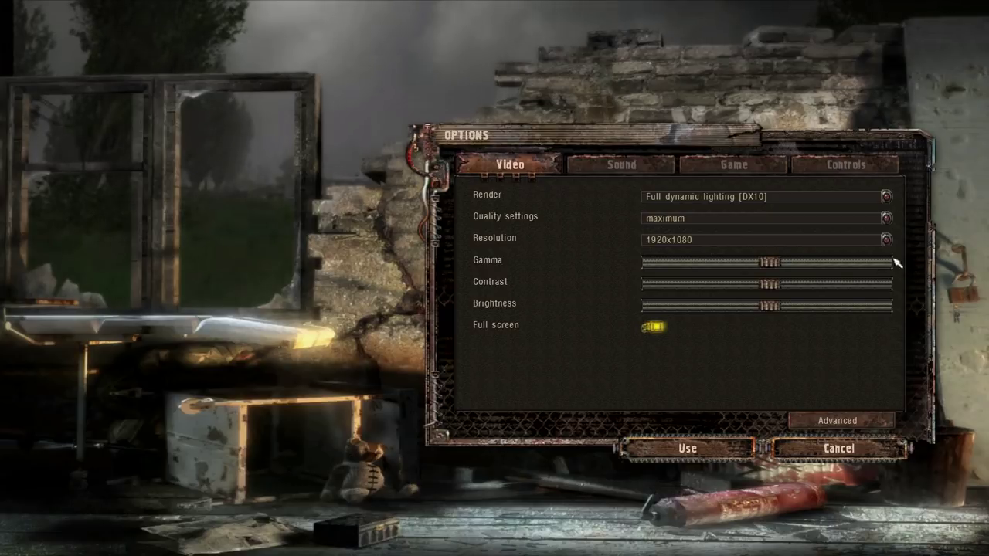
left_click(690, 195)
scroll(881, 220, "down", 1)
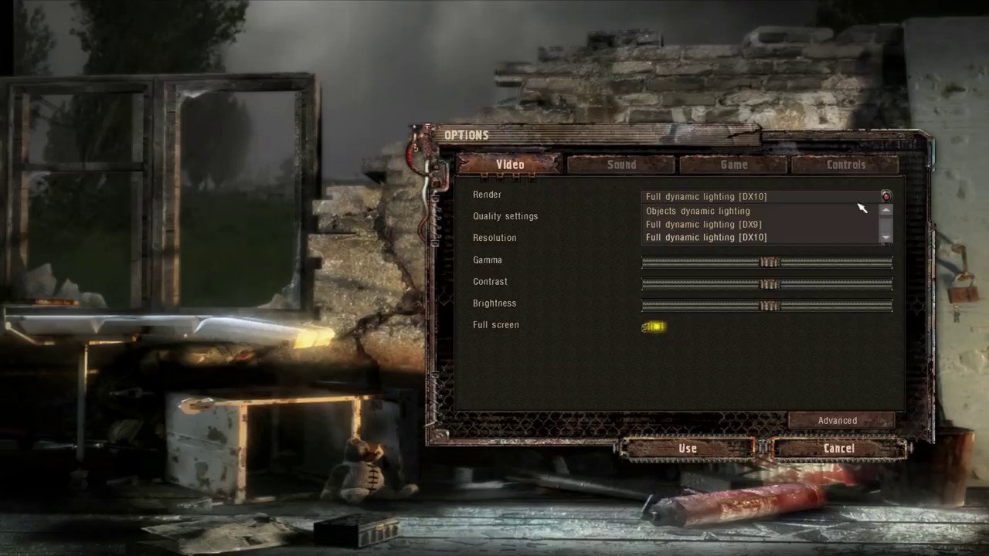
left_click(752, 225)
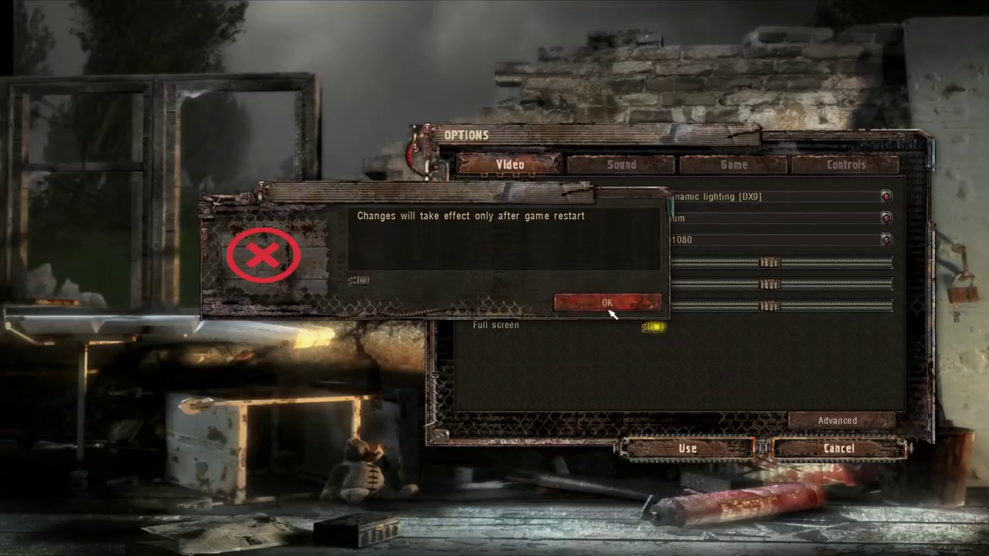
left_click(611, 310)
left_click(758, 198)
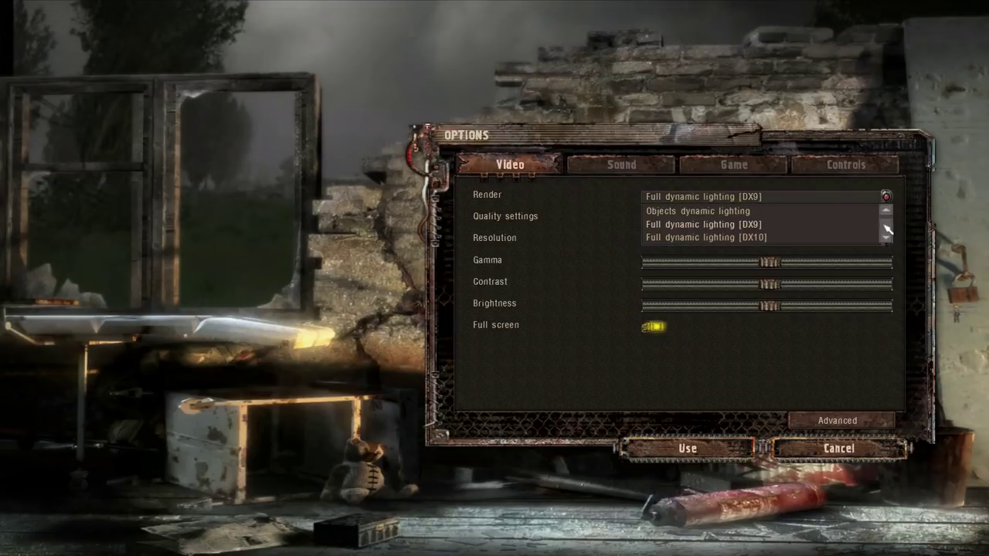
left_click(761, 238)
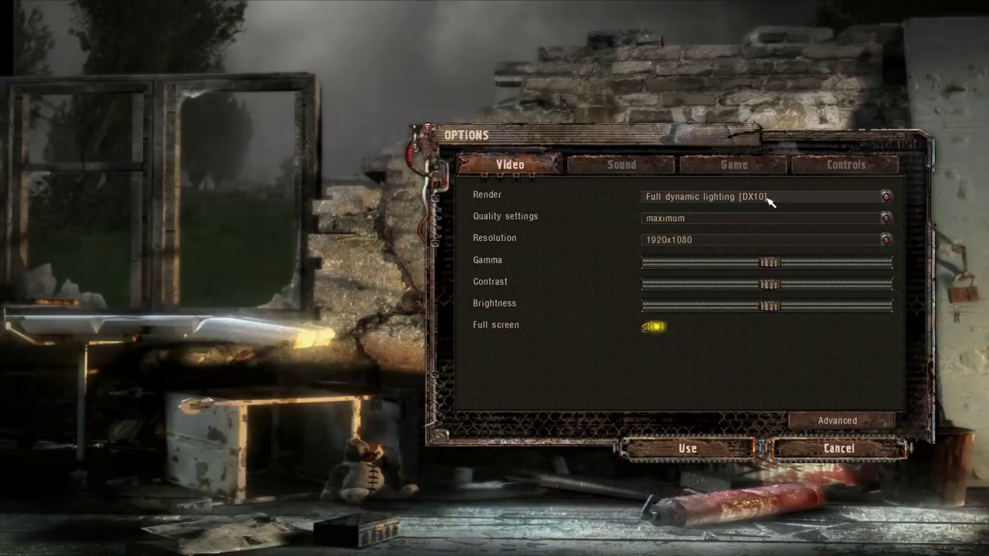
In the advanced video settings, set MSAA for A-test objects to on DX10.1
left_click(822, 419)
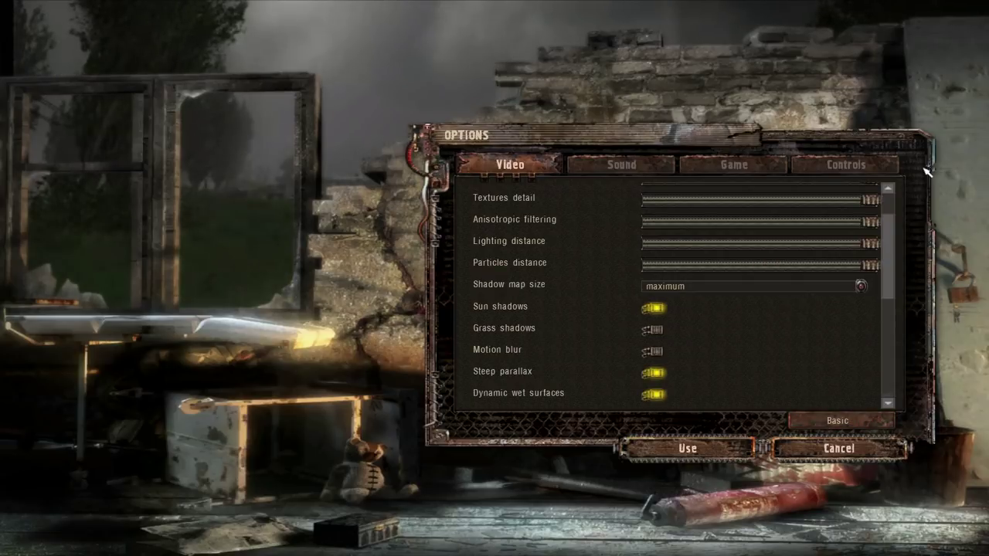
scroll(895, 209, "up", 3)
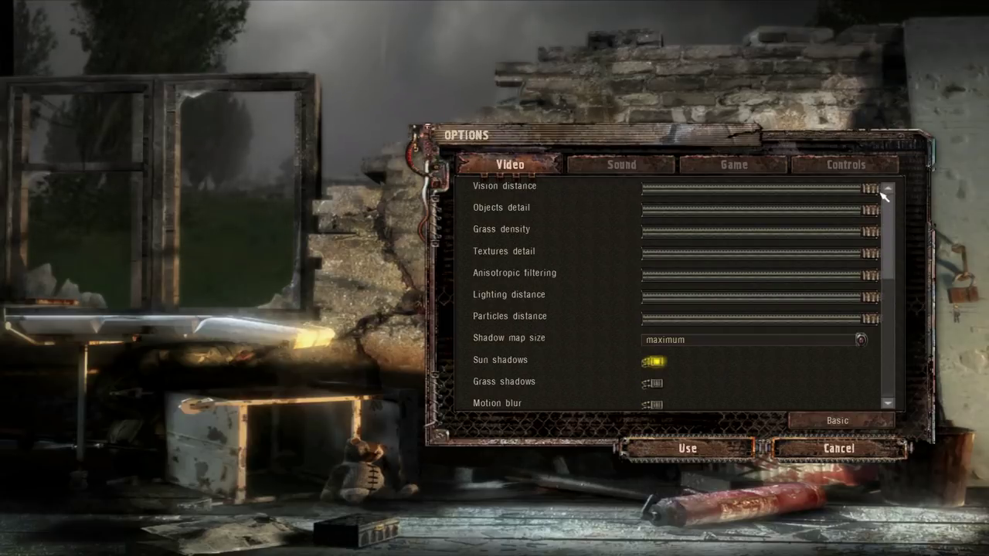
scroll(885, 221, "down", 5)
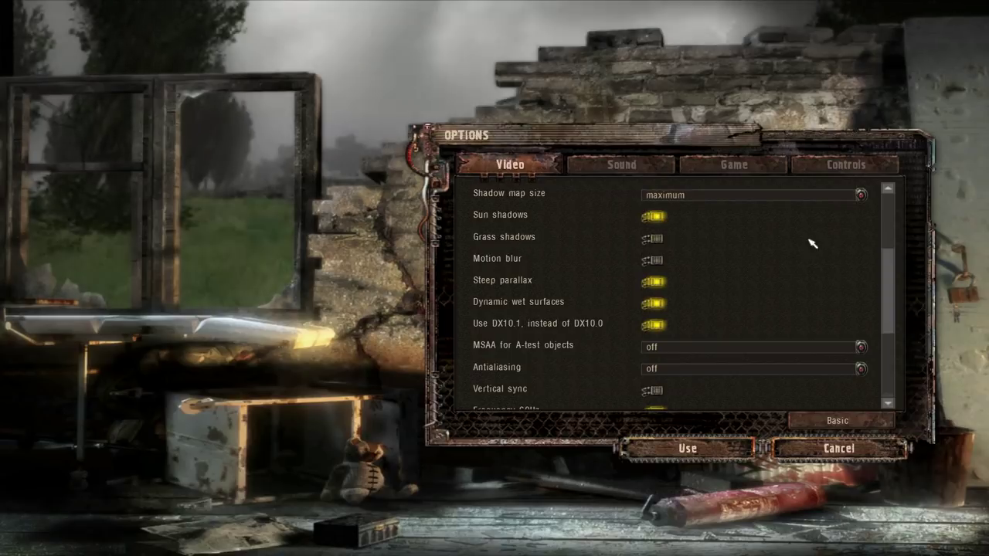
scroll(886, 258, "down", 2)
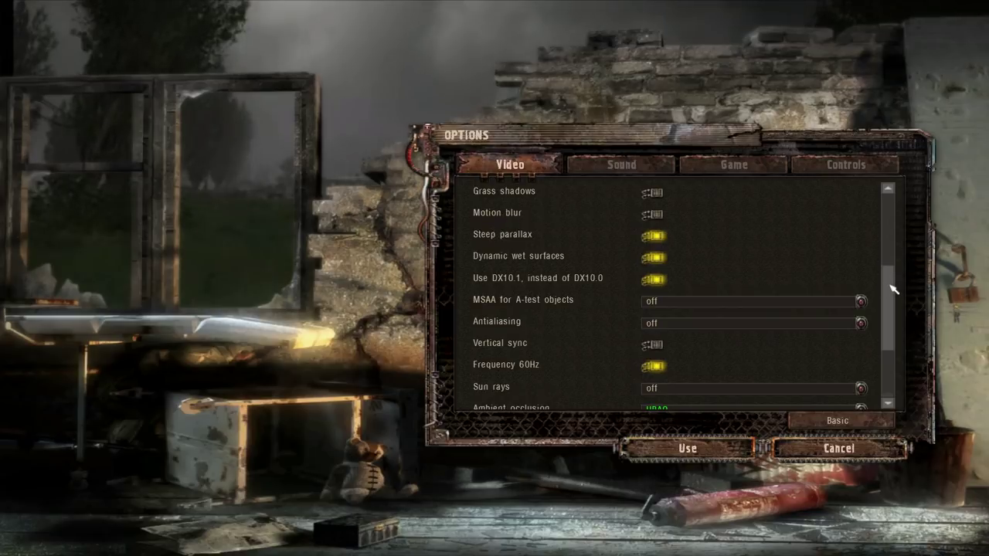
scroll(893, 289, "down", 2)
left_click(679, 252)
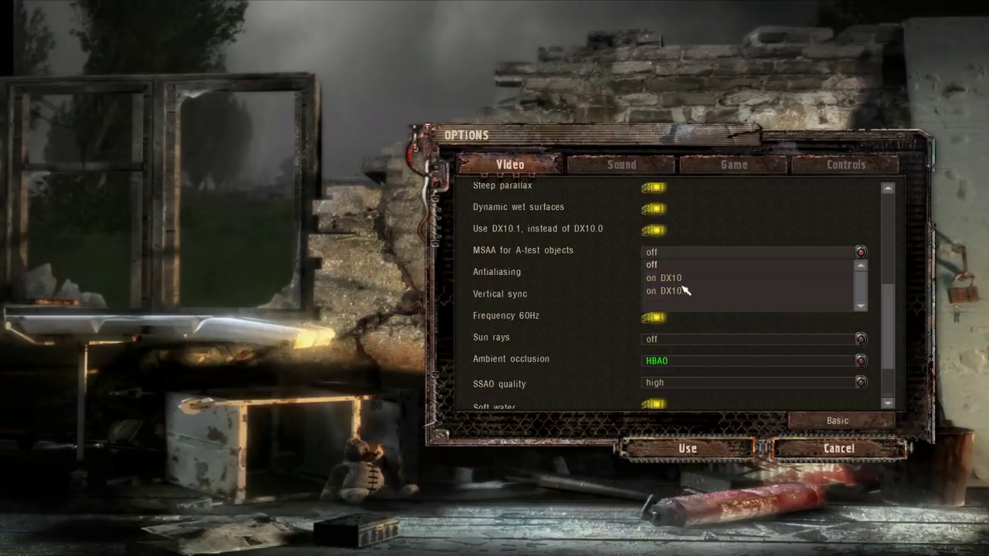
left_click(683, 292)
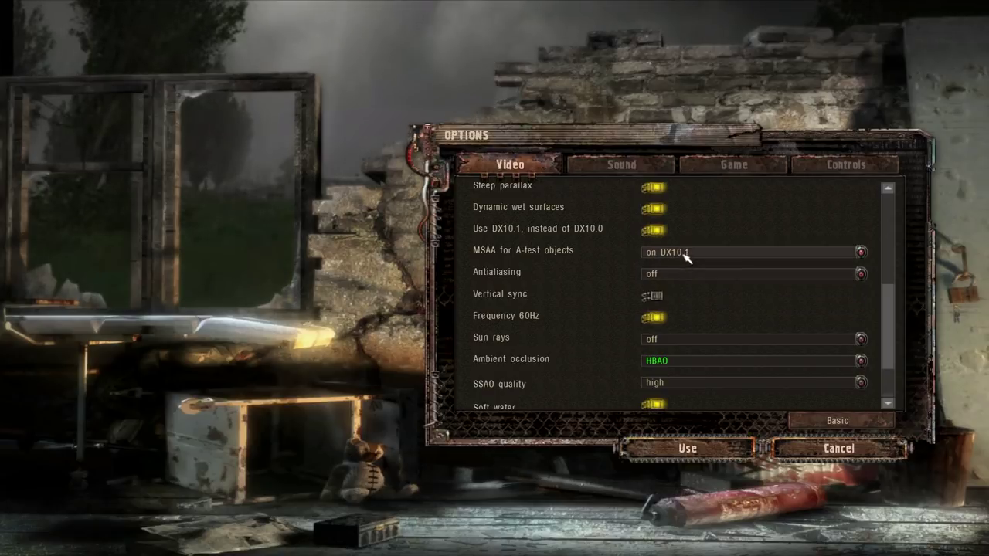
left_click(696, 256)
left_click(706, 257)
Set Antialiasing to 2x and keep Ambient occlusion on HBAO
left_click(692, 278)
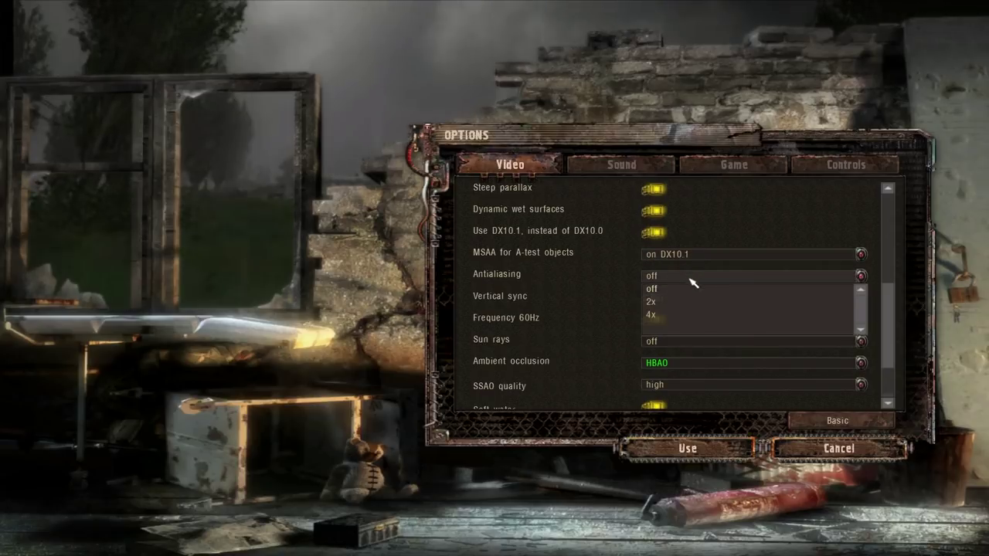
left_click(660, 309)
left_click_drag(894, 286, 886, 318)
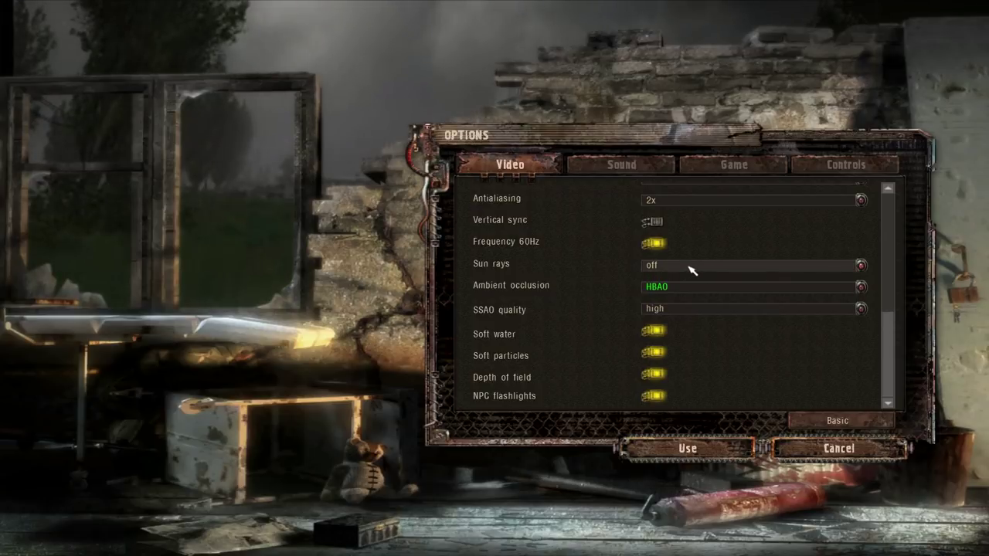
left_click(710, 290)
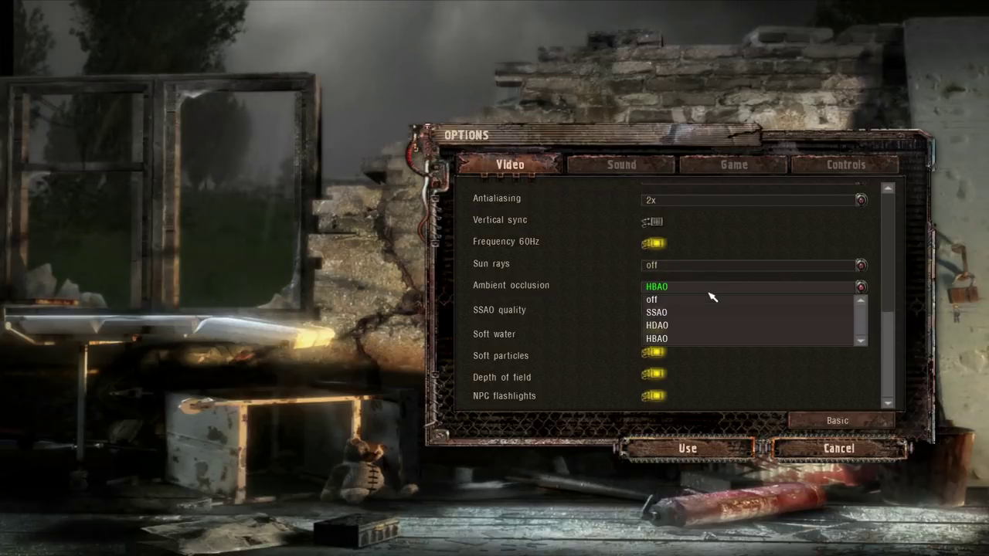
left_click(657, 340)
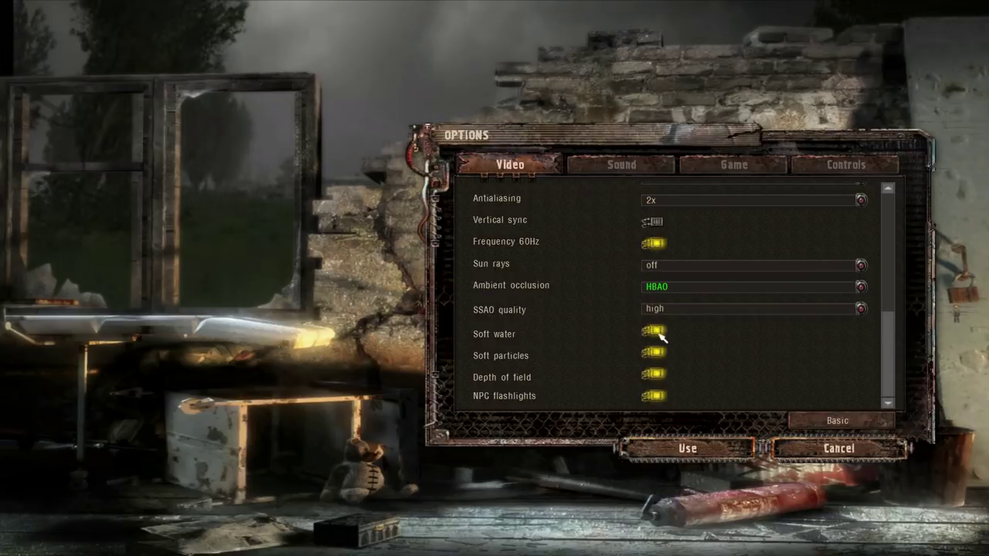
left_click_drag(892, 367, 895, 279)
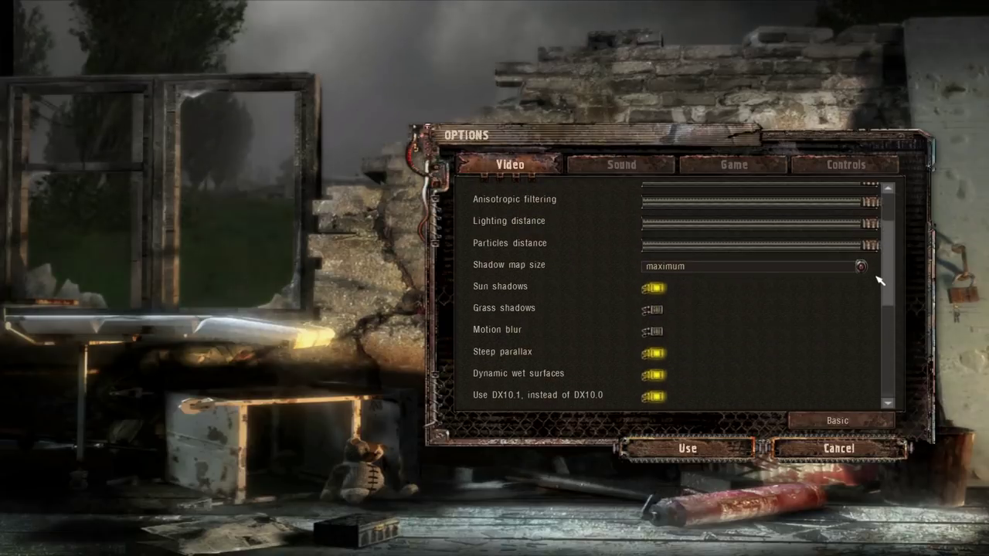
left_click_drag(891, 274, 897, 243)
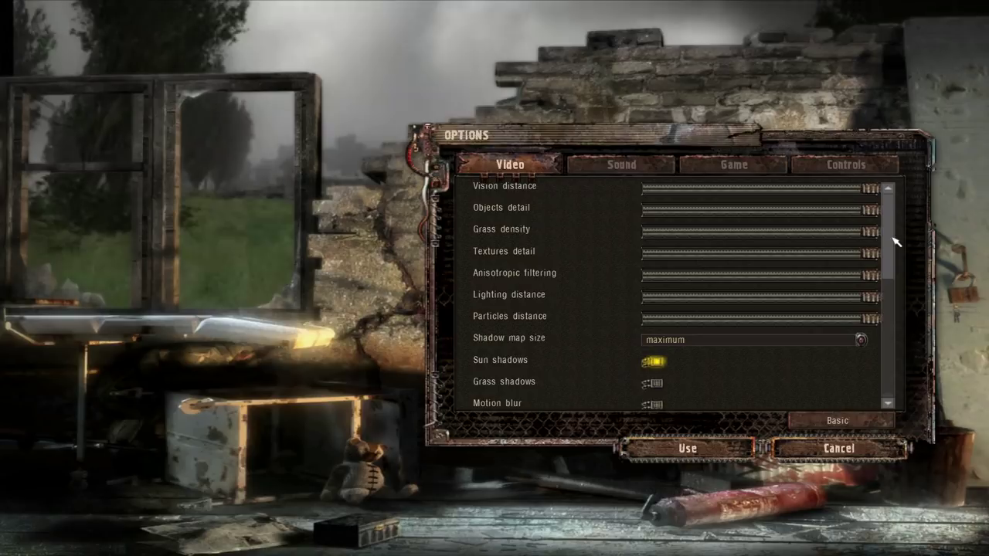
left_click_drag(897, 242, 889, 304)
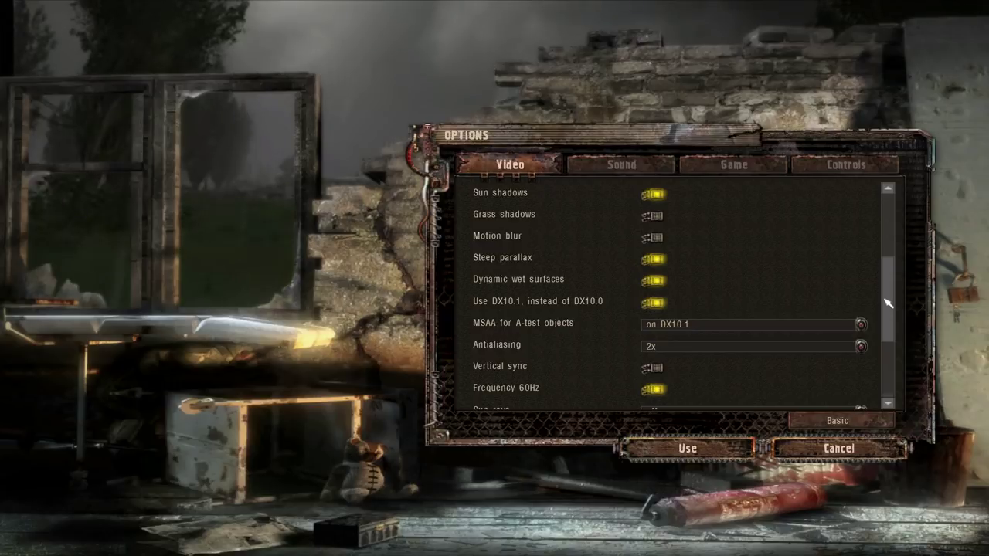
left_click_drag(888, 304, 886, 313)
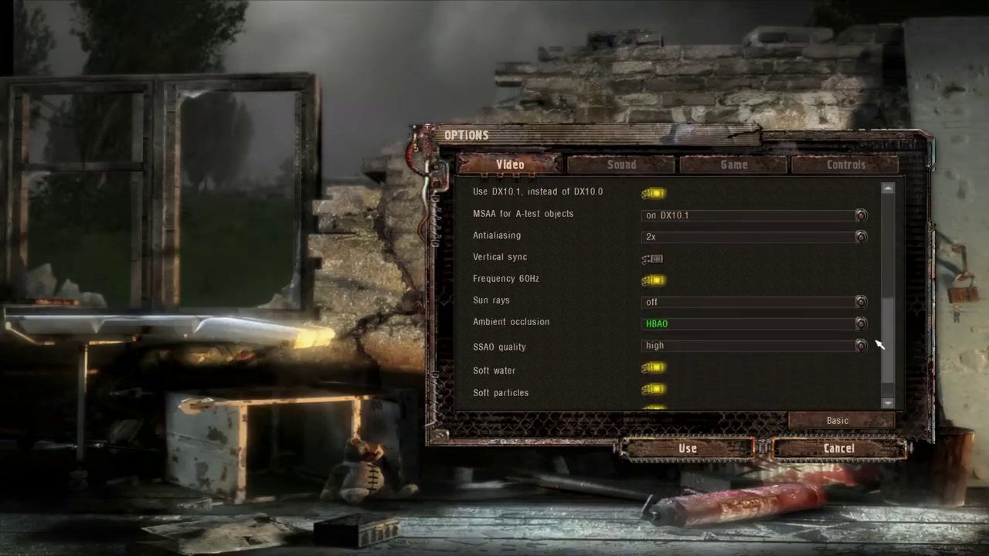
left_click_drag(879, 345, 889, 272)
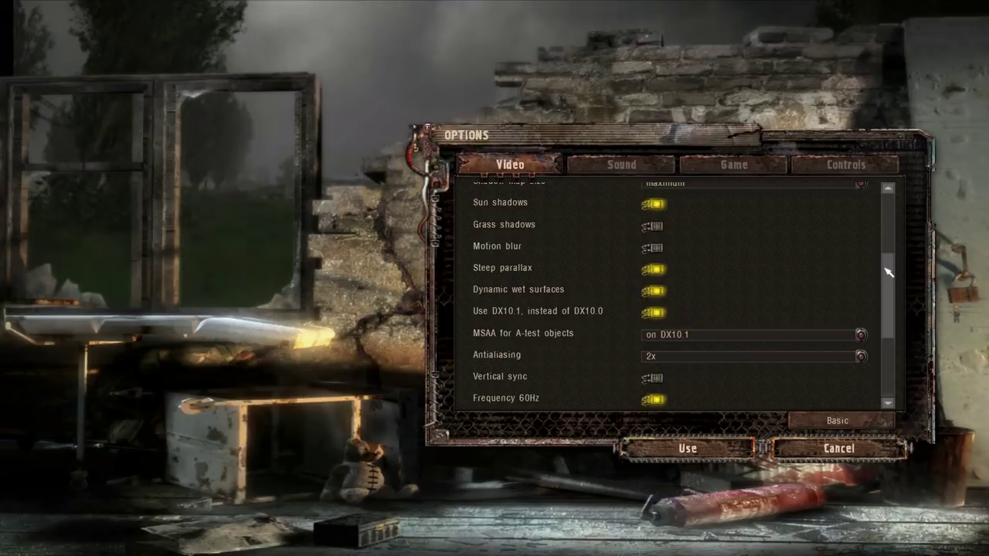
Change MSAA for A-test objects from on DX10.1 to off, and set Antialiasing to off
left_click_drag(889, 272, 887, 295)
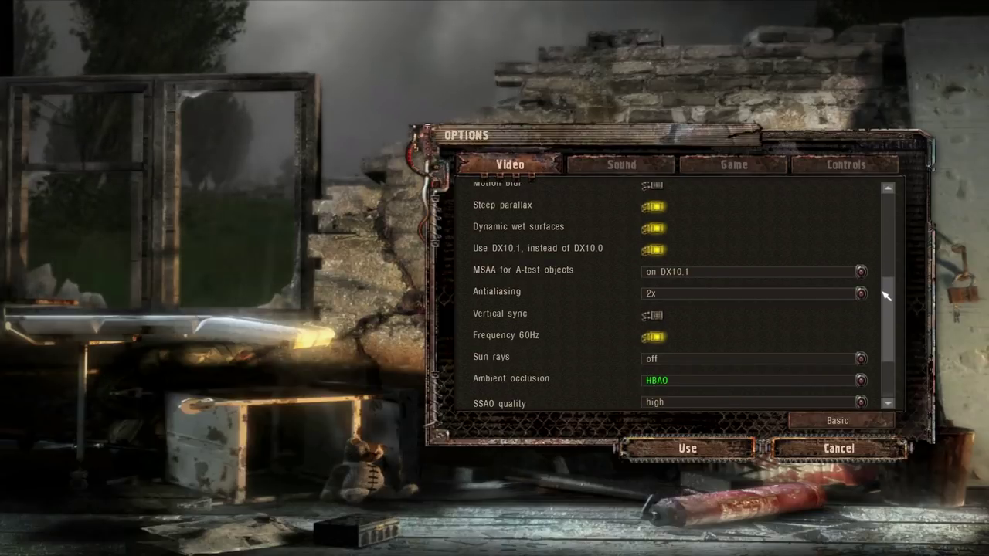
left_click(692, 275)
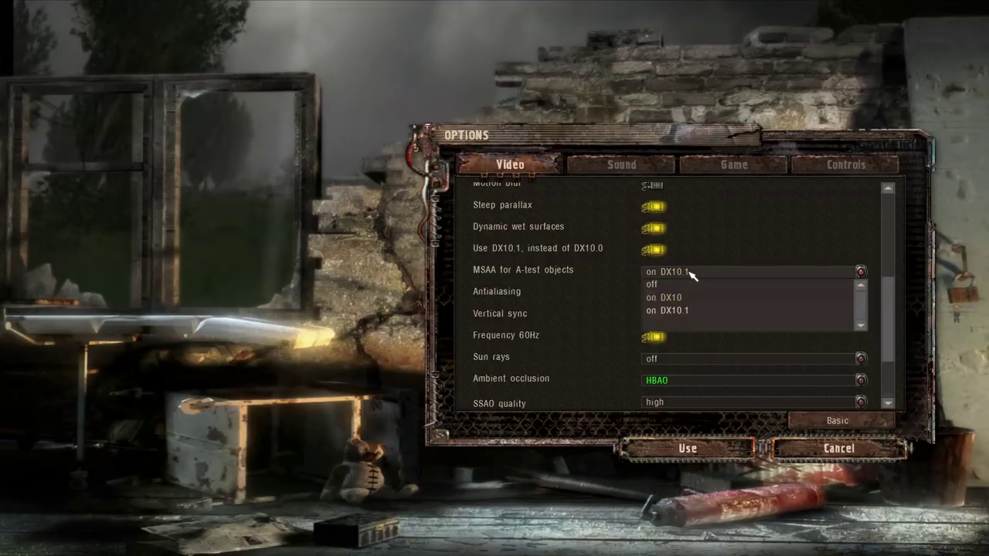
left_click(693, 276)
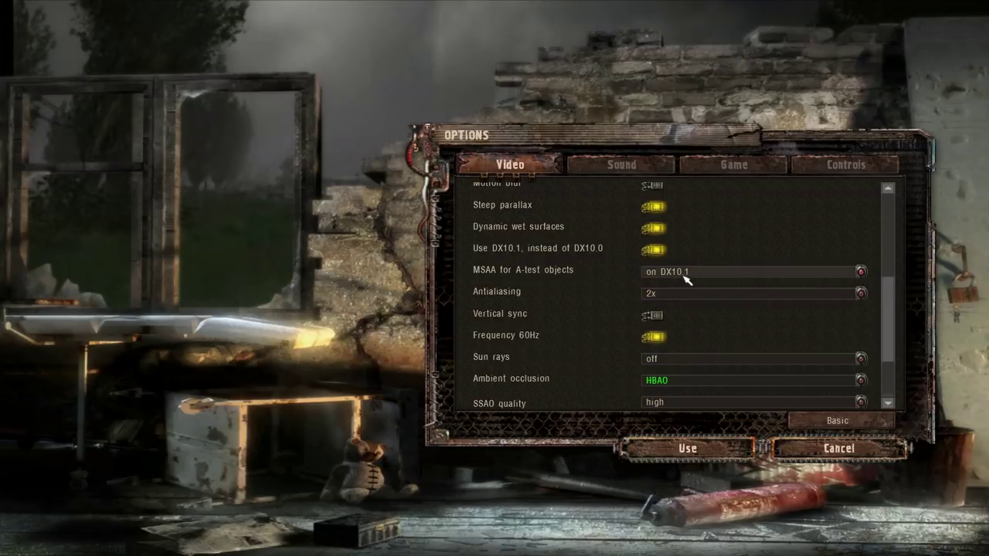
left_click(686, 278)
left_click(688, 279)
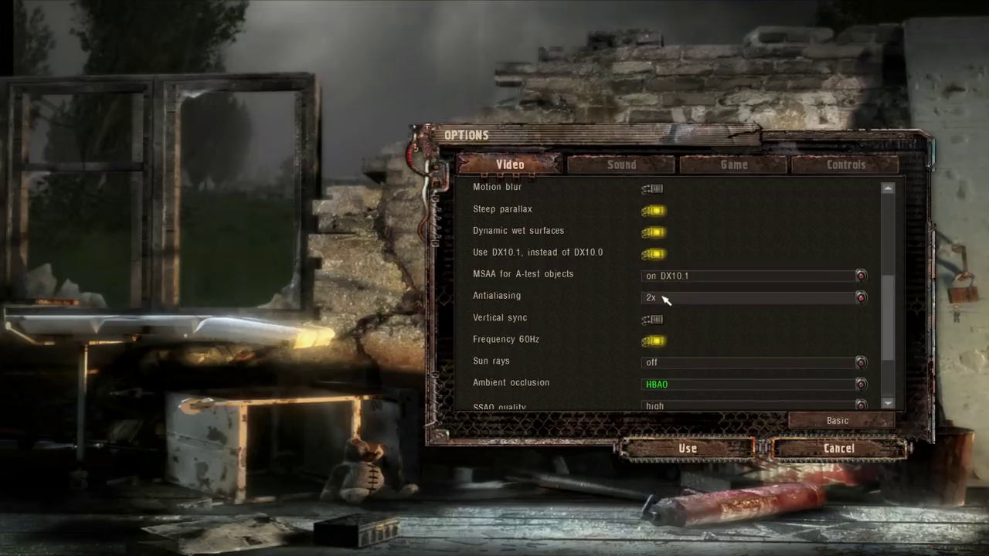
left_click(680, 278)
left_click(674, 292)
left_click(673, 298)
left_click(671, 310)
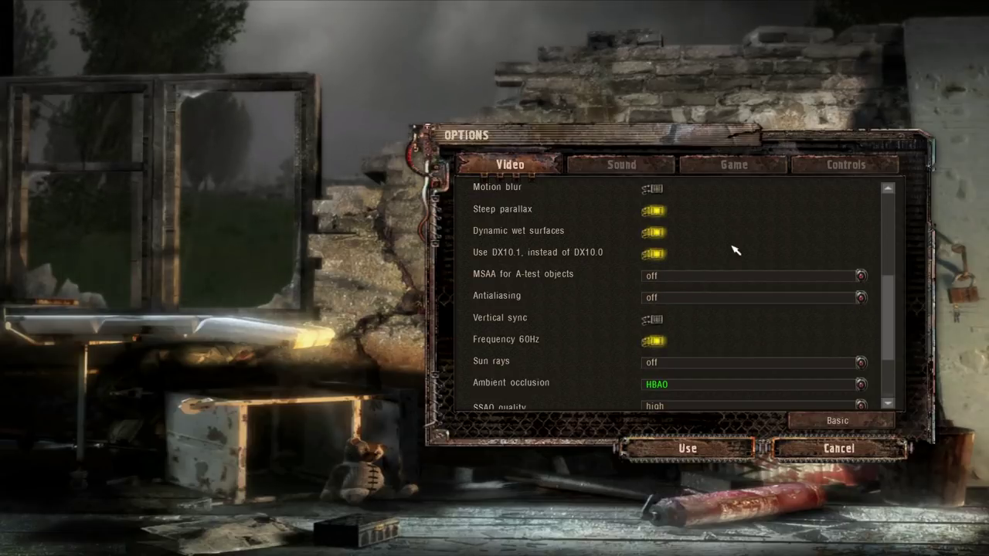
scroll(895, 305, "down", 1)
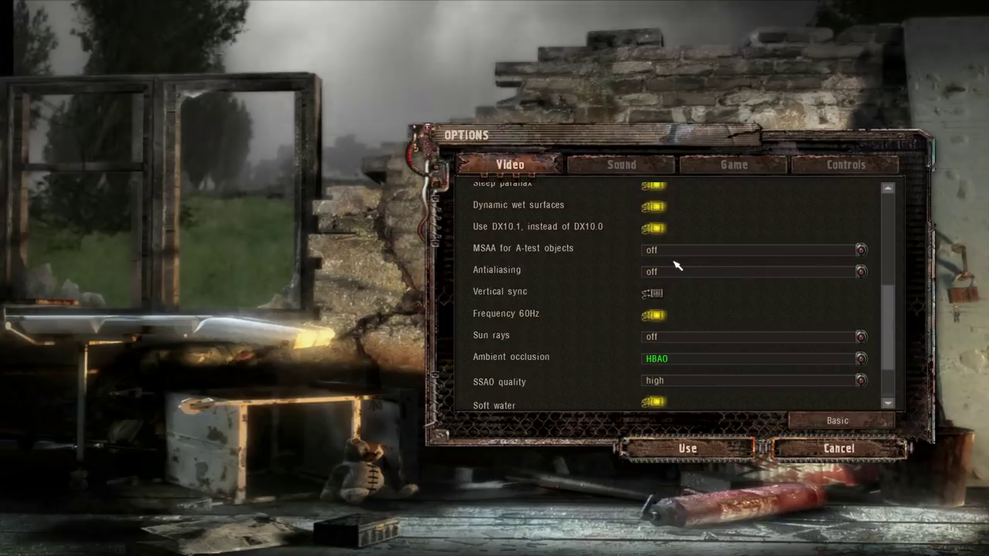
Return to the game to view the landscape, then reopen Options on the advanced video page
key("Escape")
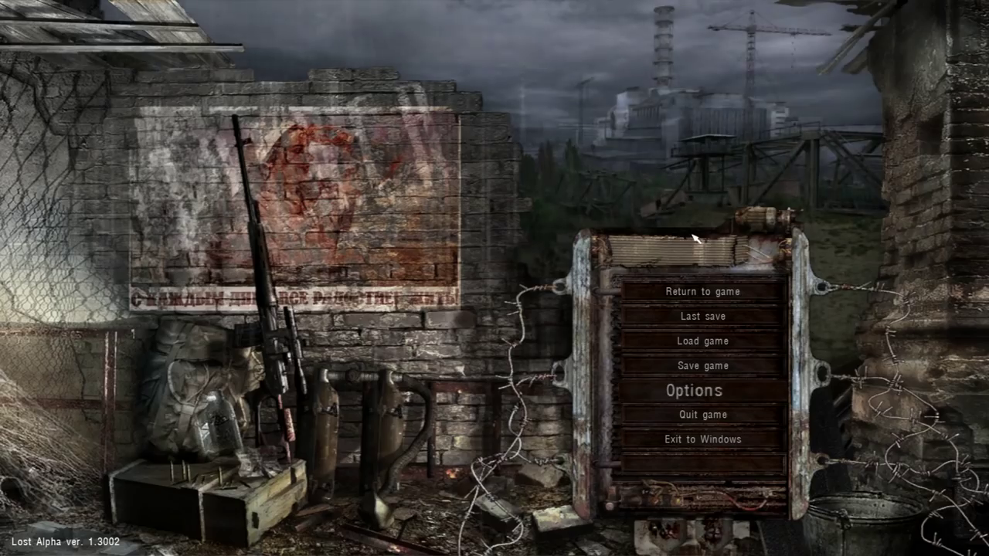
key("Escape")
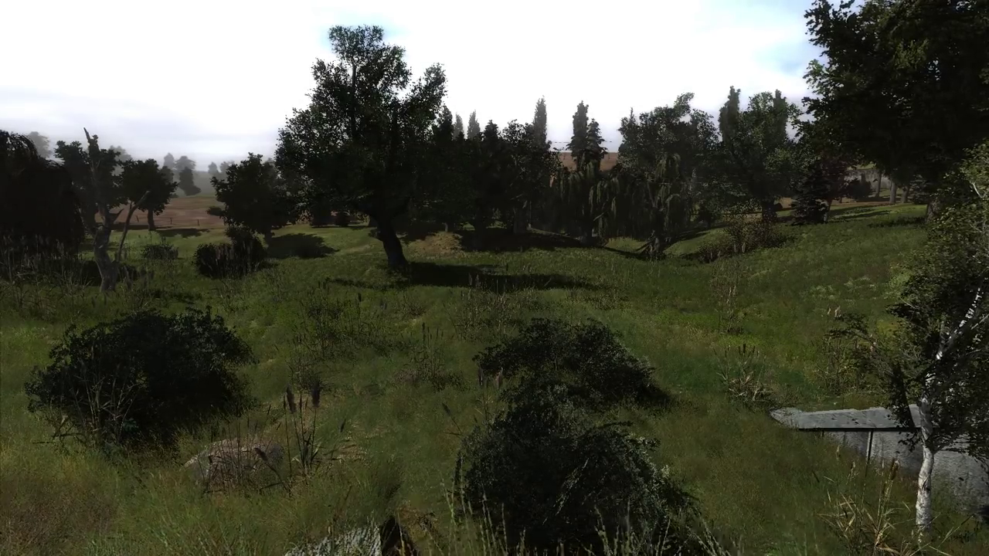
key("Escape")
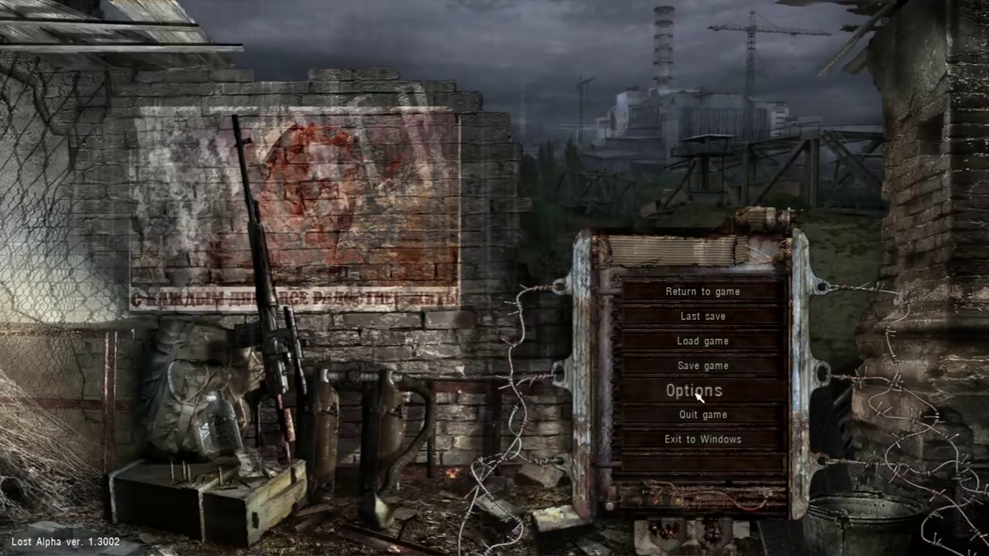
left_click(703, 390)
left_click(817, 422)
left_click_drag(888, 232, 885, 210)
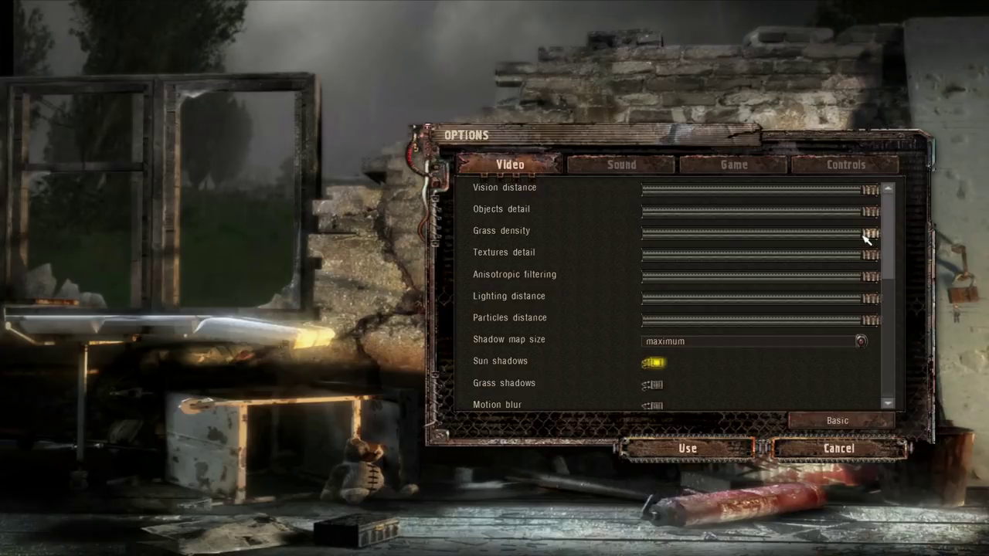
Lower Grass density to about half and return to the game to compare the grass
left_click_drag(879, 236, 758, 233)
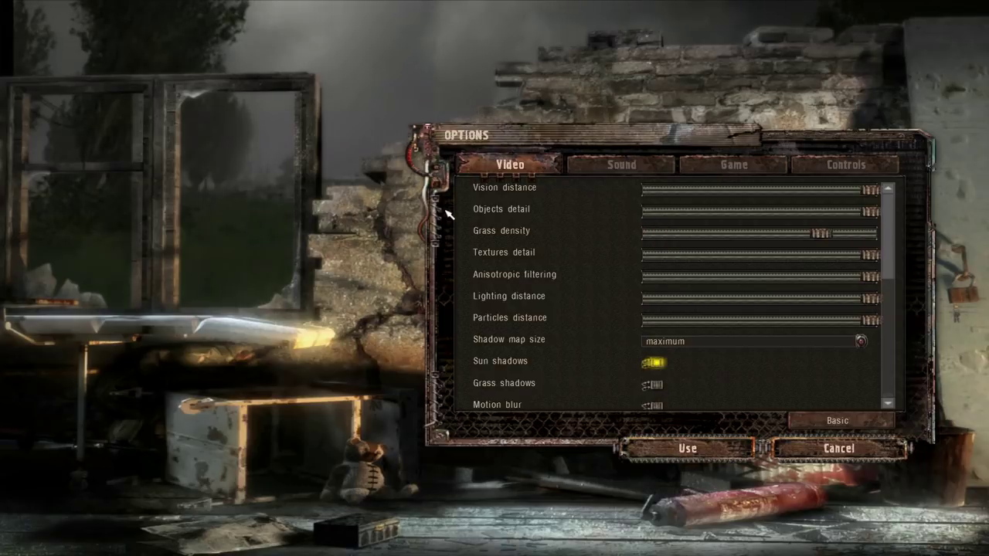
scroll(686, 226, "down", 1)
left_click_drag(826, 224, 771, 224)
key("Escape")
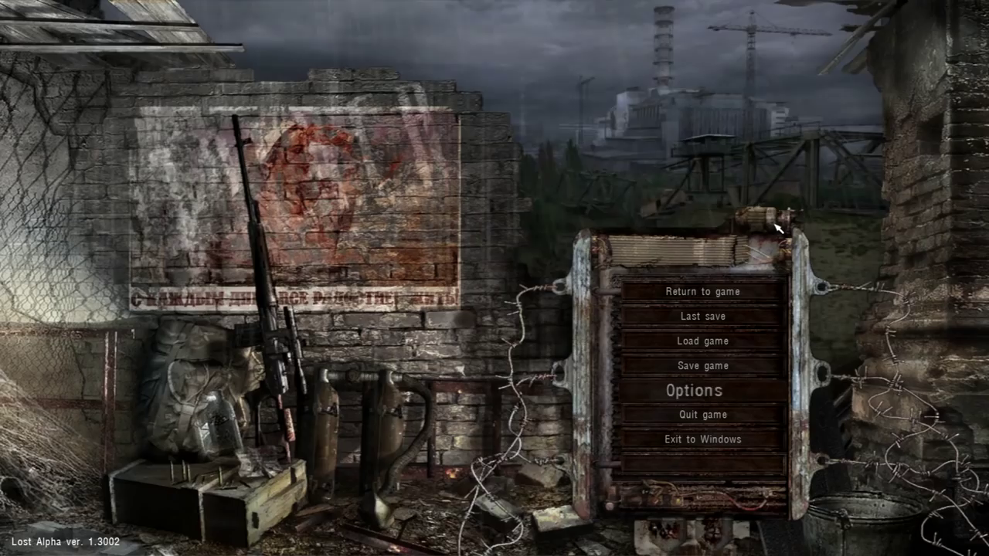
key("Escape")
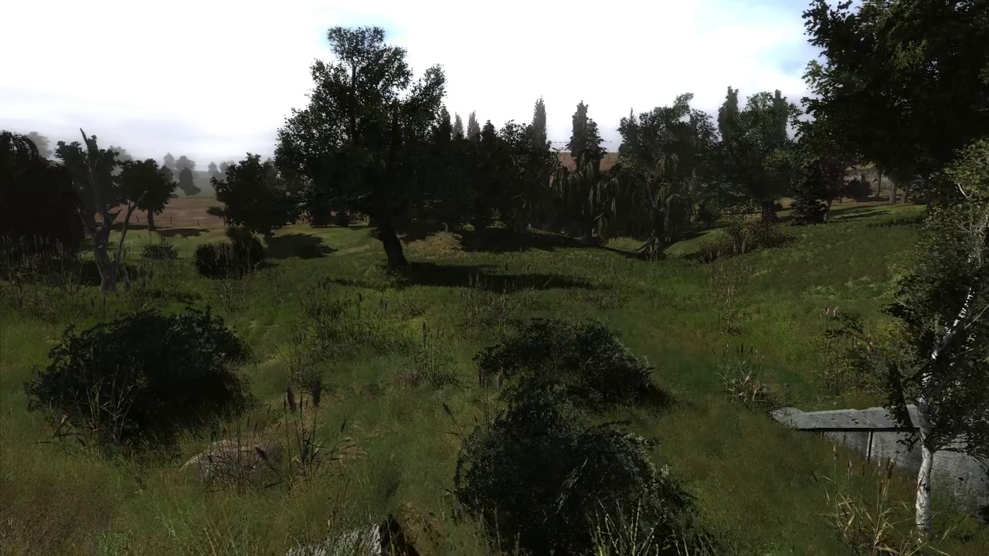
Reopen the advanced video options and nudge Grass density slightly higher
key("Escape")
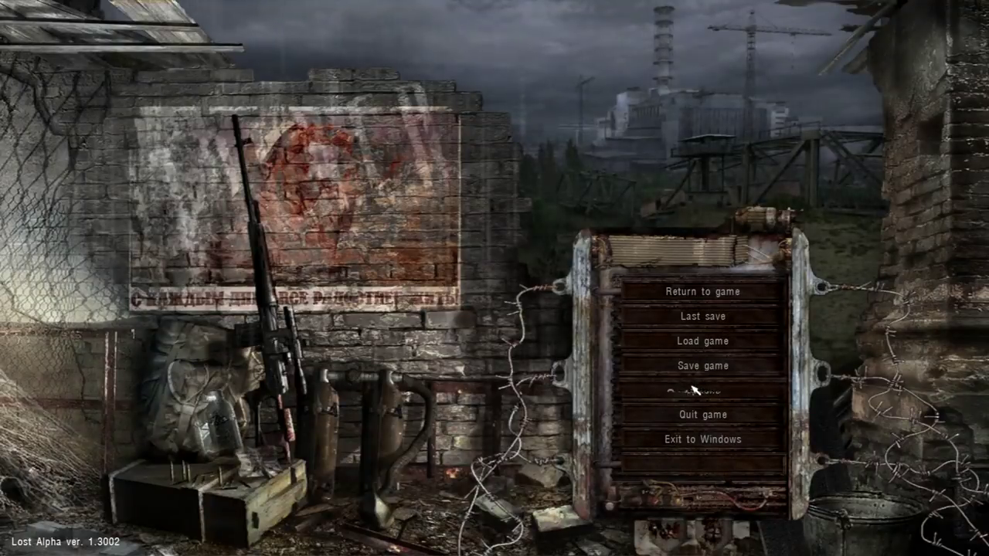
left_click(692, 390)
left_click(840, 422)
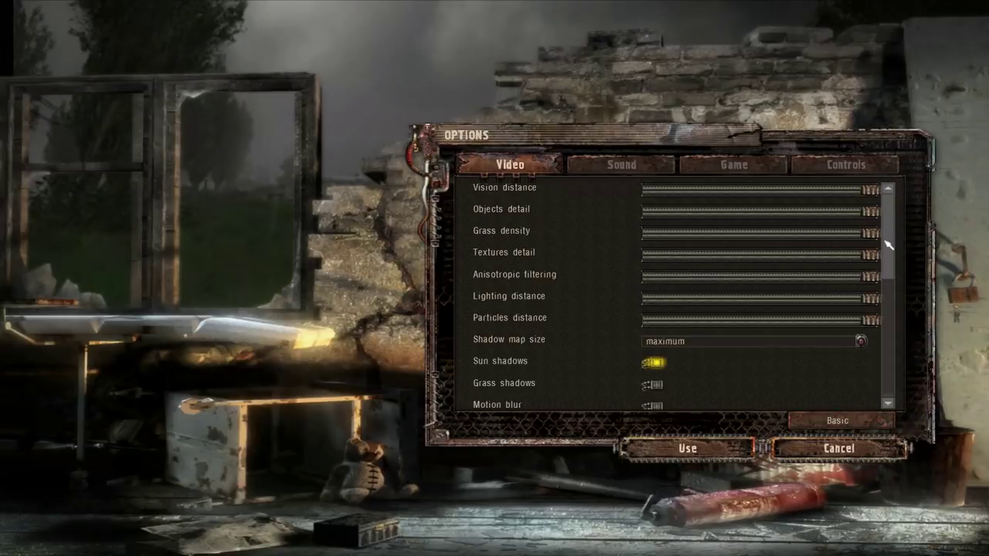
left_click_drag(748, 238, 762, 238)
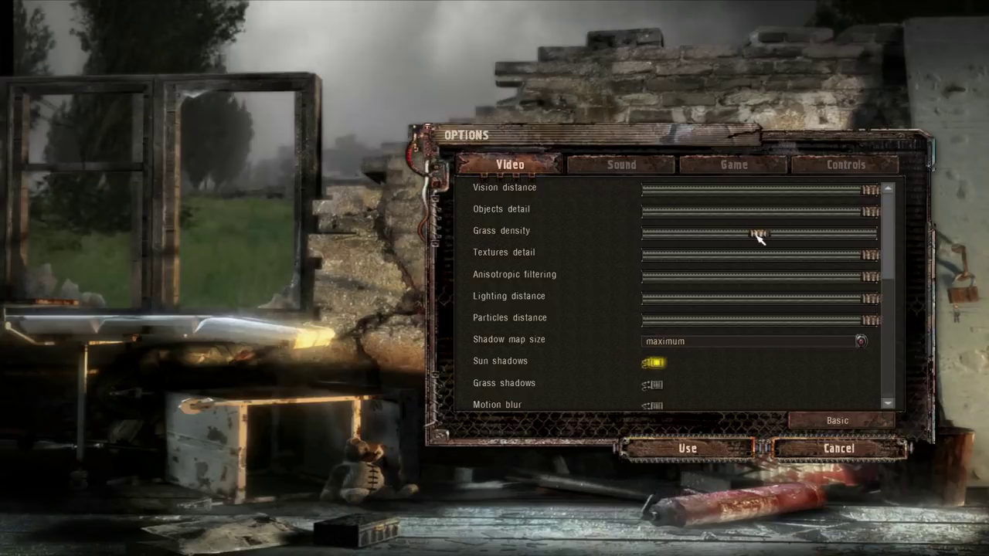
mouse_move(889, 241)
left_mouse_down()
mouse_move(890, 259)
mouse_move(891, 223)
left_mouse_up()
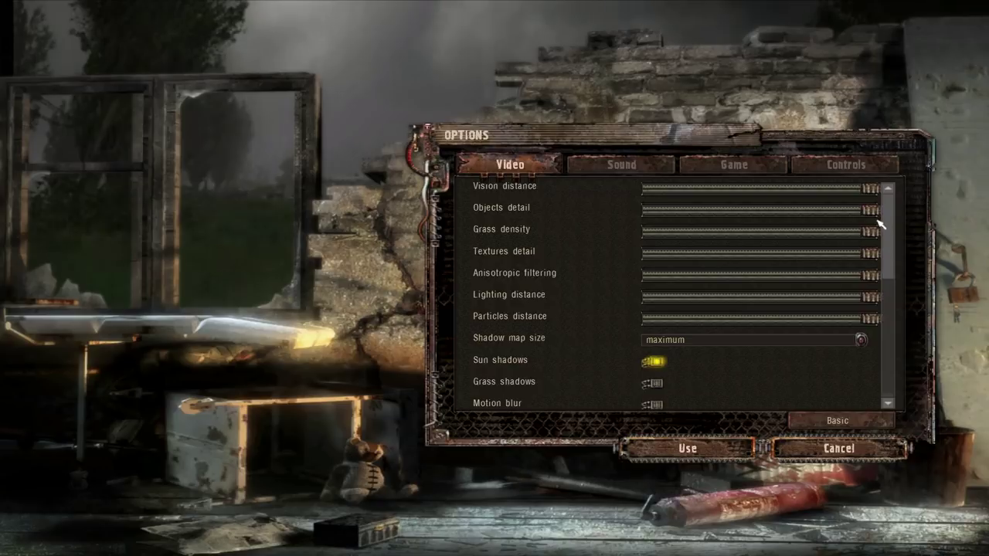
left_click_drag(890, 210, 899, 186)
left_click_drag(875, 193, 516, 200)
mouse_move(869, 210)
left_mouse_down()
mouse_move(638, 210)
mouse_move(866, 219)
left_mouse_up()
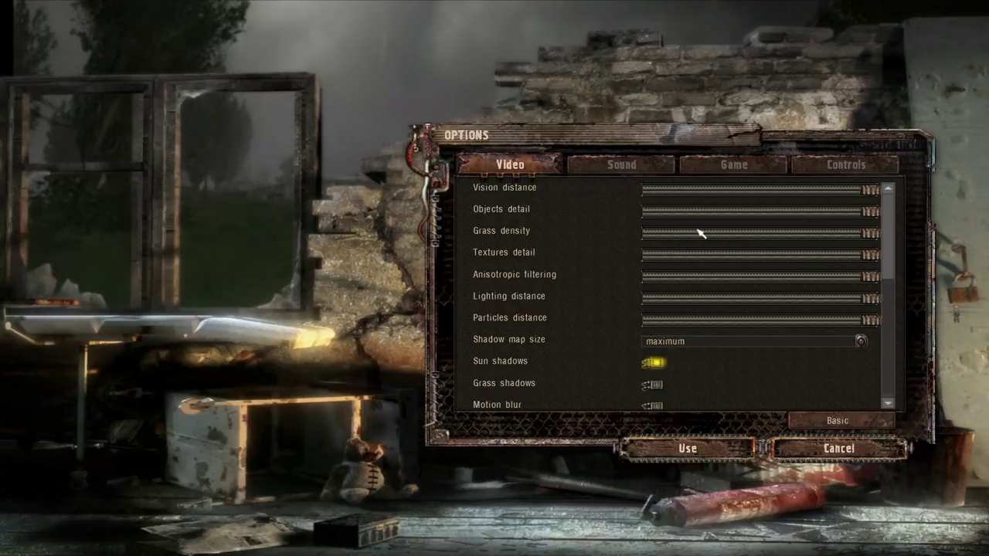
scroll(889, 221, "down", 1)
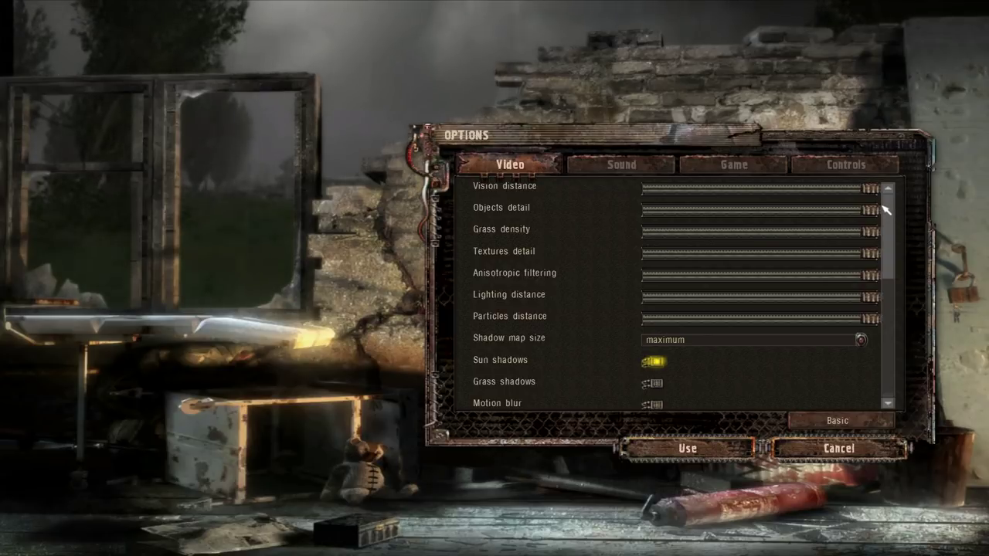
scroll(881, 232, "down", 3)
Check the shadow map size choices and leave it at maximum
scroll(884, 234, "down", 3)
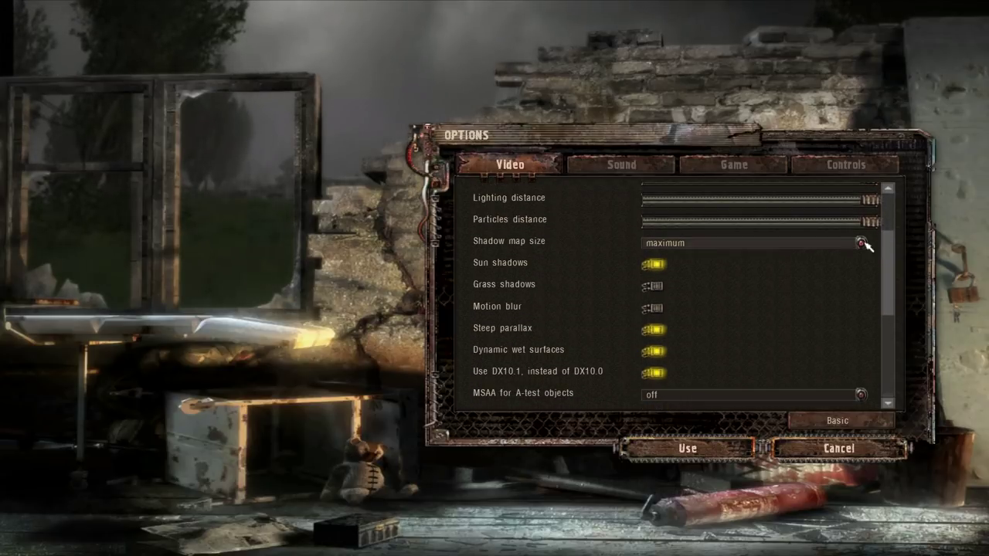
left_click(664, 243)
left_click(678, 243)
scroll(890, 267, "down", 2)
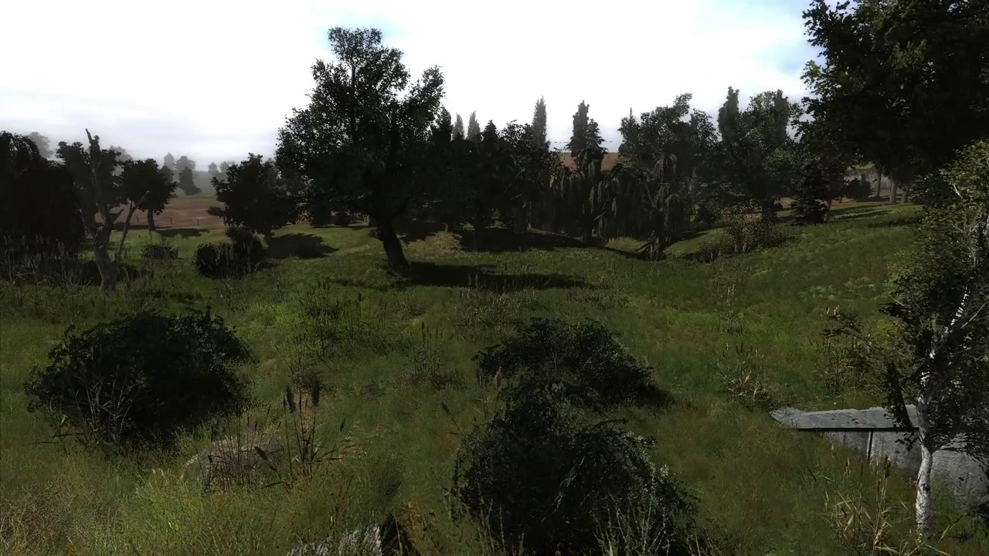
Reopen the advanced video options, apply the changes with Use, and resume the game
key("Escape")
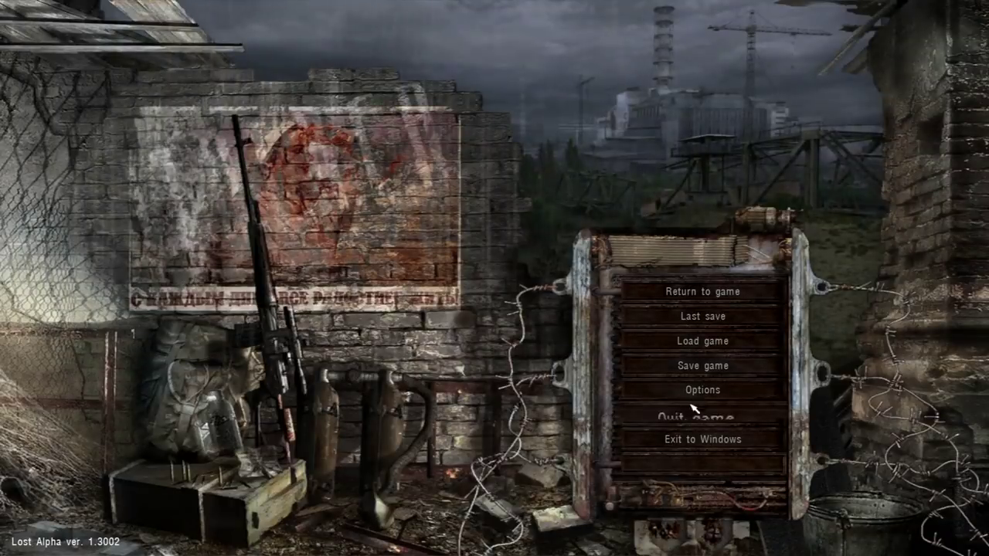
left_click(692, 394)
left_click(839, 420)
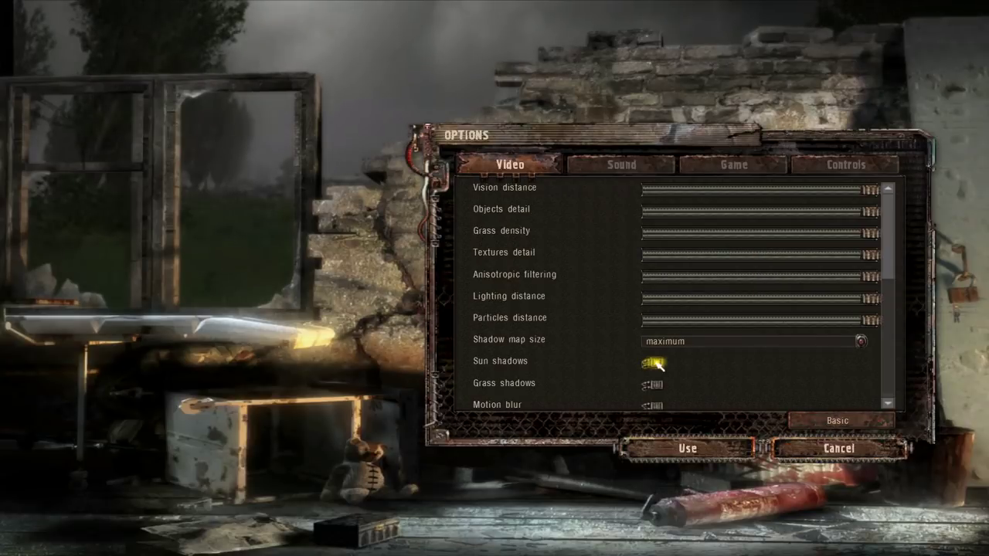
left_click(687, 448)
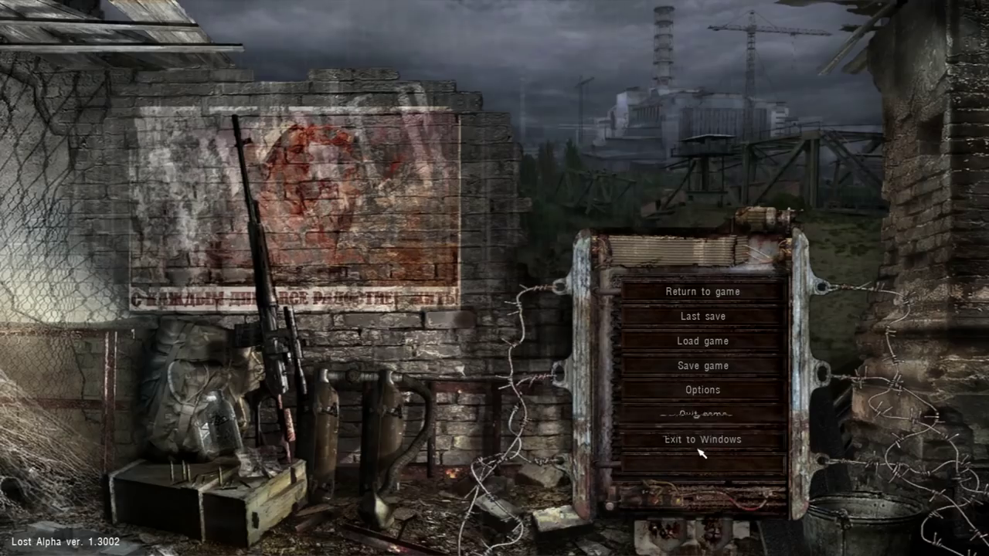
key("Escape")
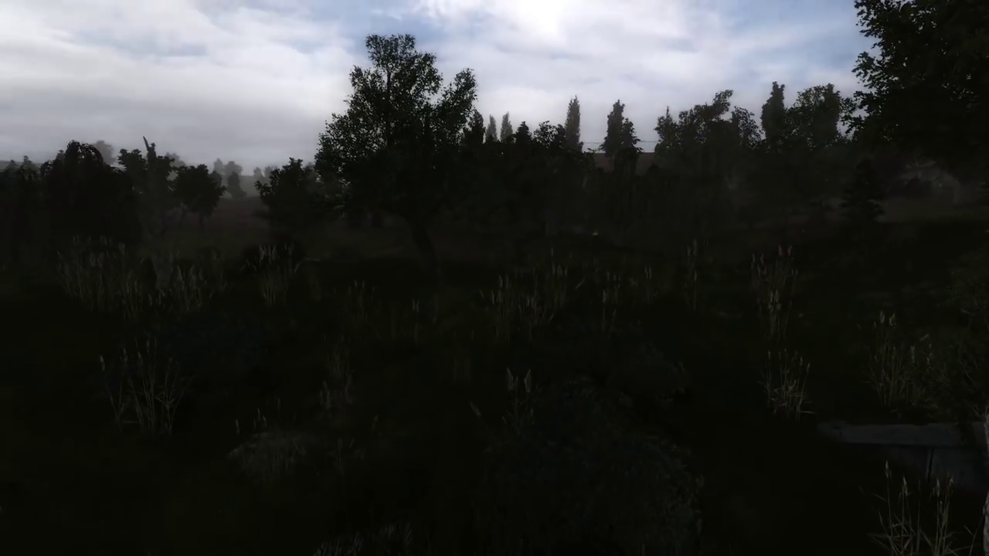
Reopen the advanced video settings and scroll down to the shadow options
key("Escape")
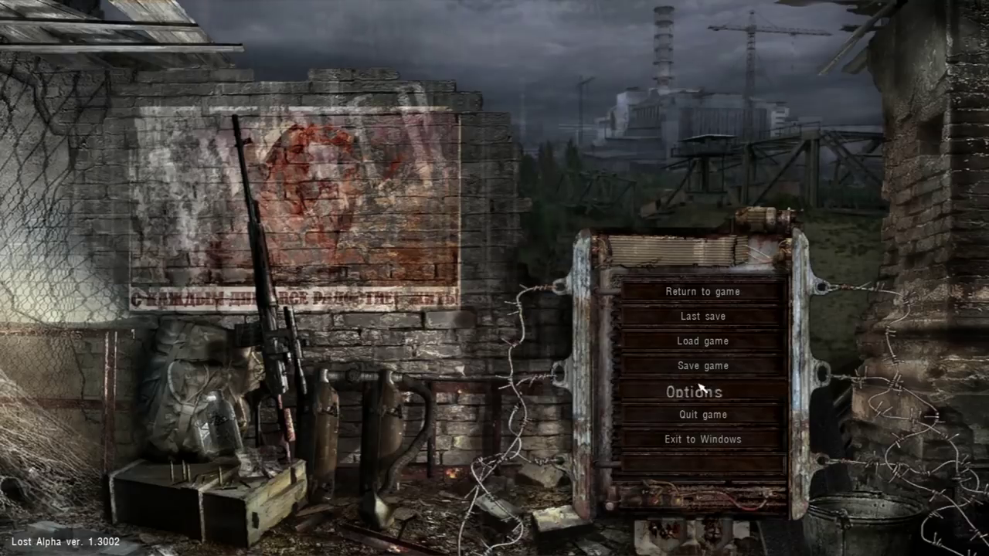
left_click(695, 394)
left_click(827, 419)
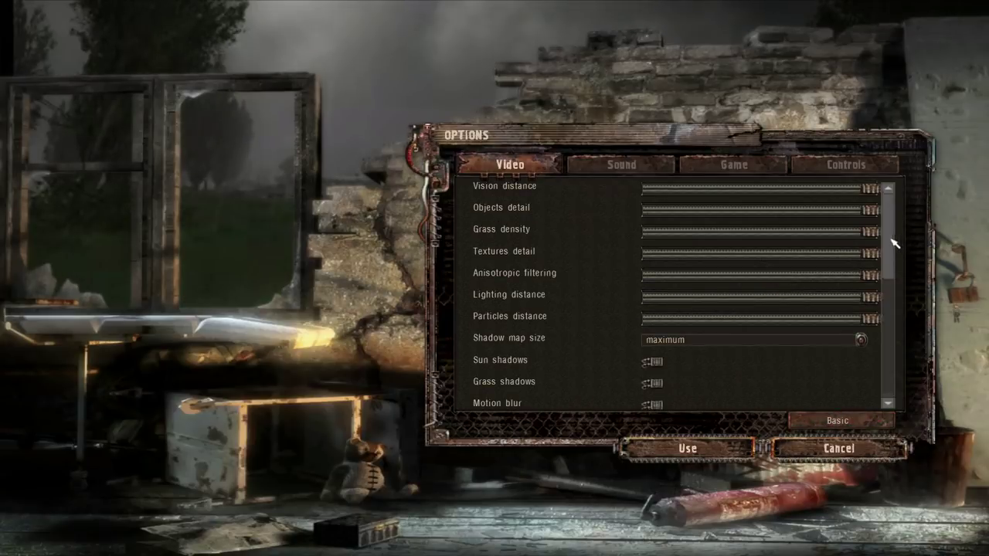
left_click_drag(892, 248, 892, 274)
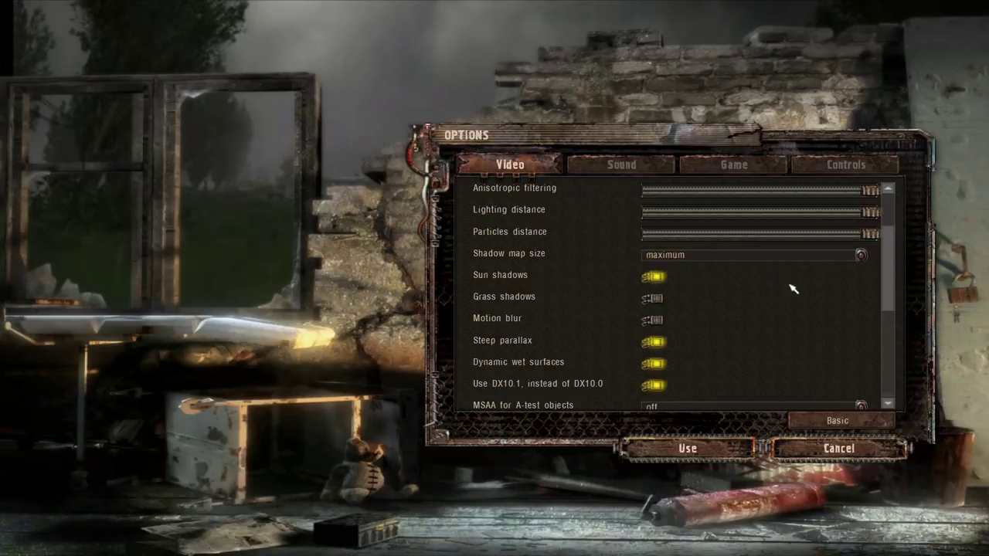
scroll(887, 304, "down", 3)
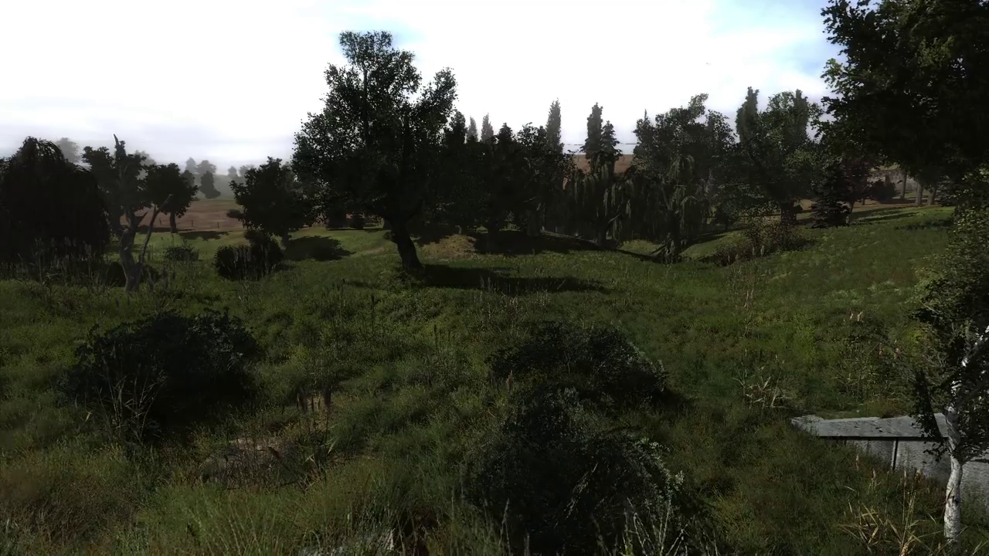
Pause again and reopen advanced video options, now with grass shadows off and sun shadows on
key("Escape")
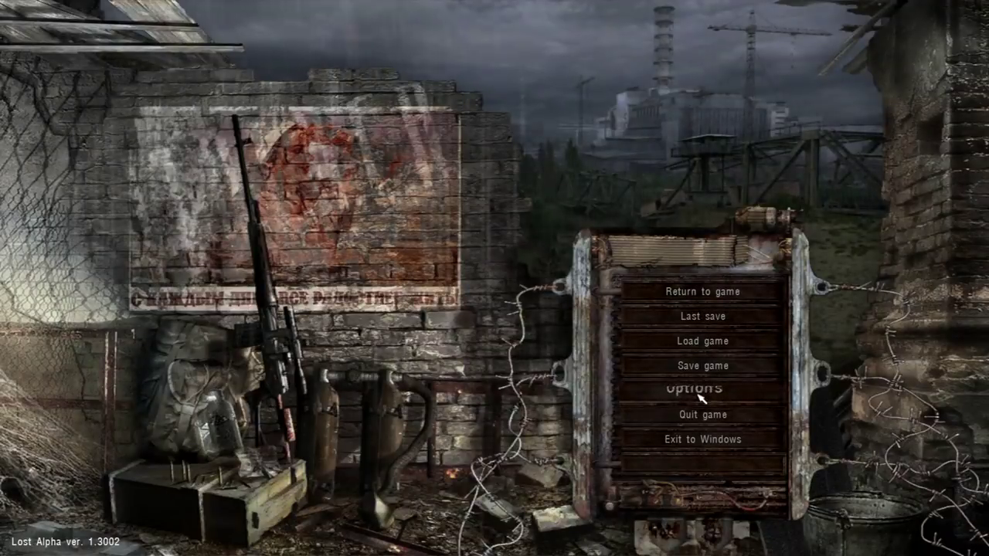
left_click(700, 396)
scroll(821, 404, "down", 5)
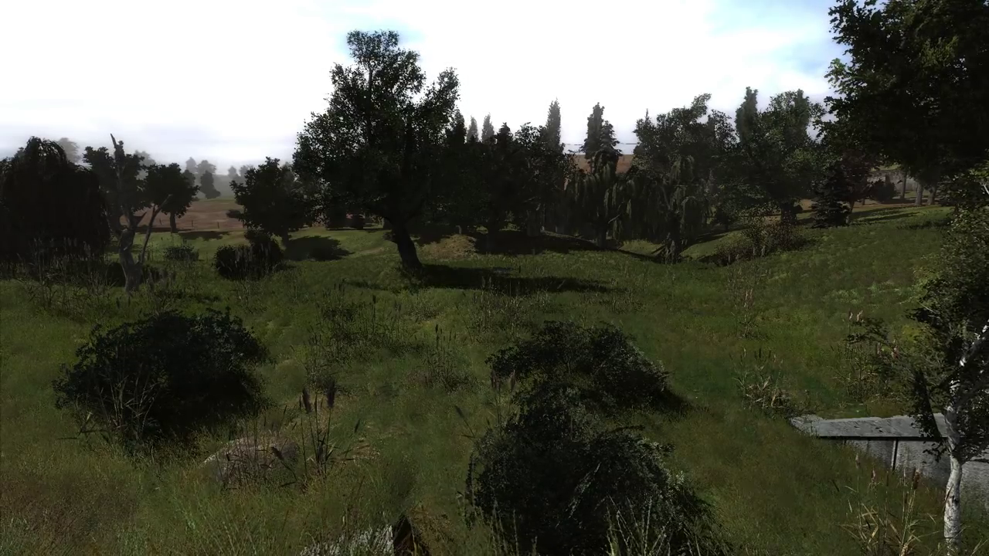
key("Escape")
left_click(707, 390)
left_click(840, 421)
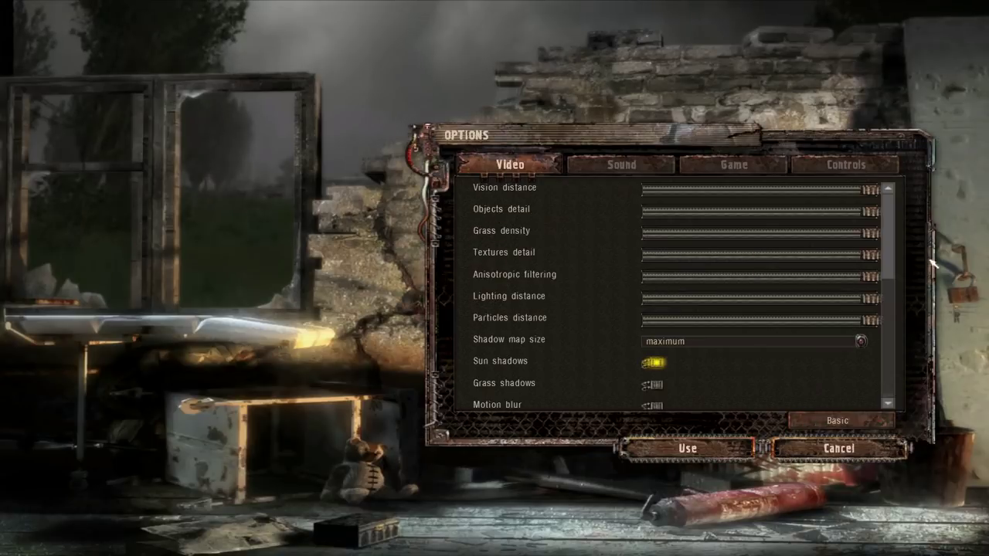
scroll(889, 248, "down", 3)
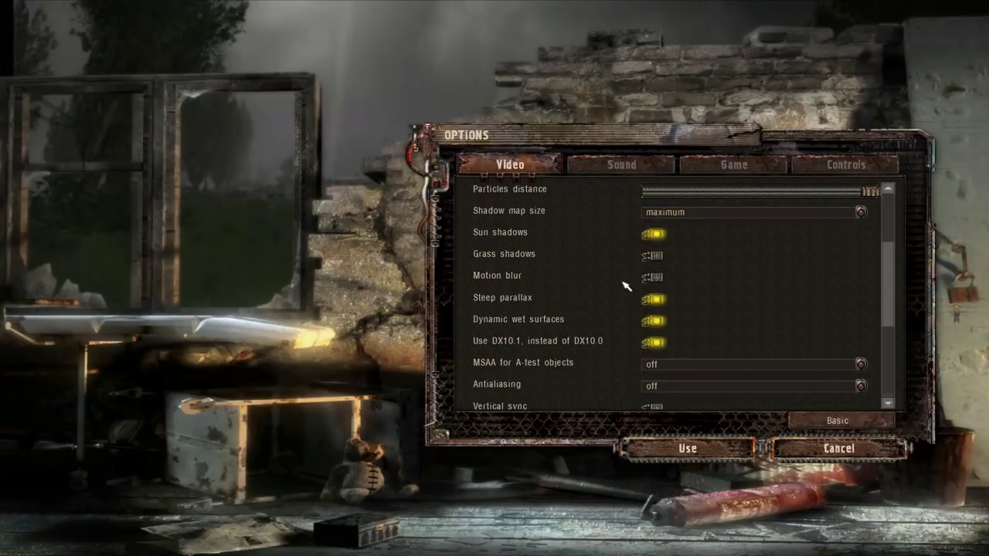
scroll(896, 298, "down", 1)
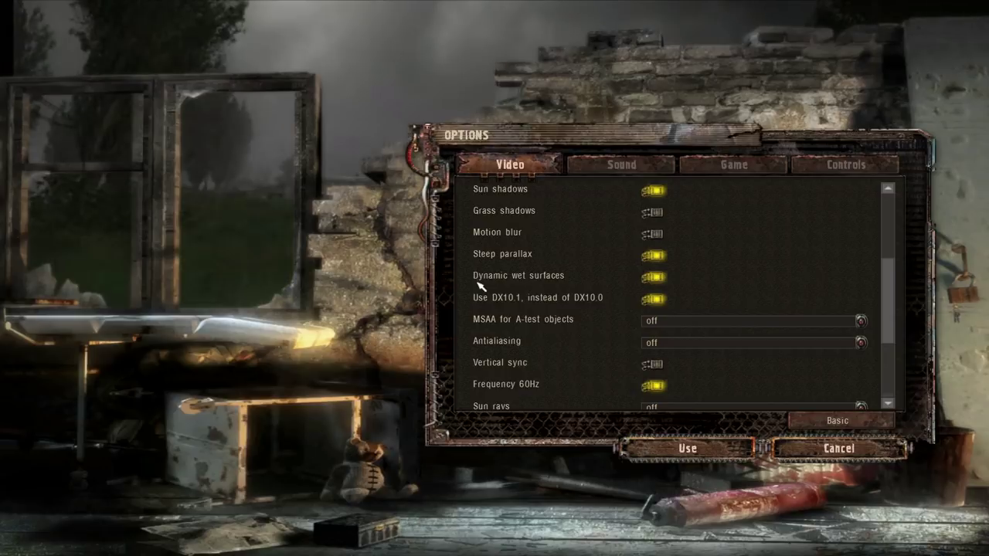
scroll(890, 283, "down", 3)
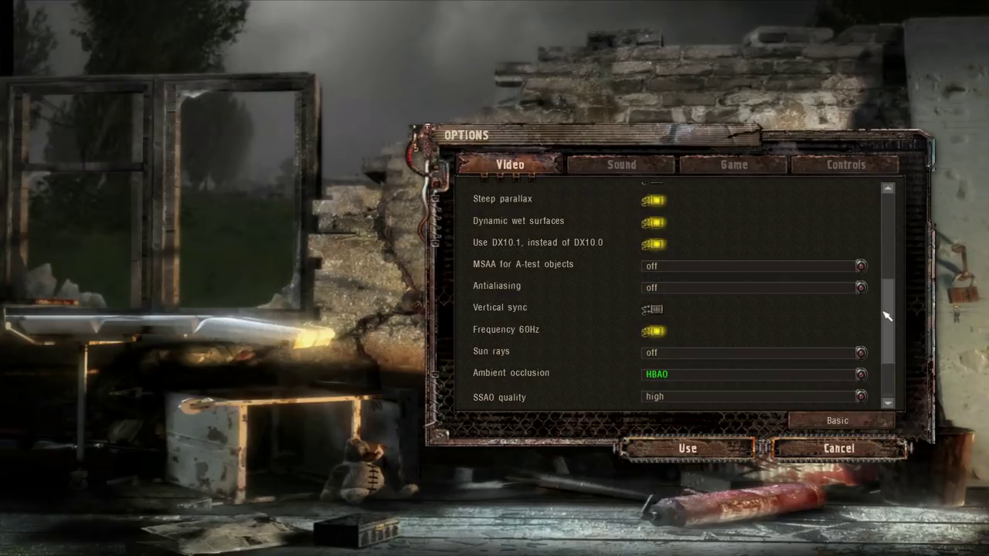
left_click_drag(887, 316, 883, 327)
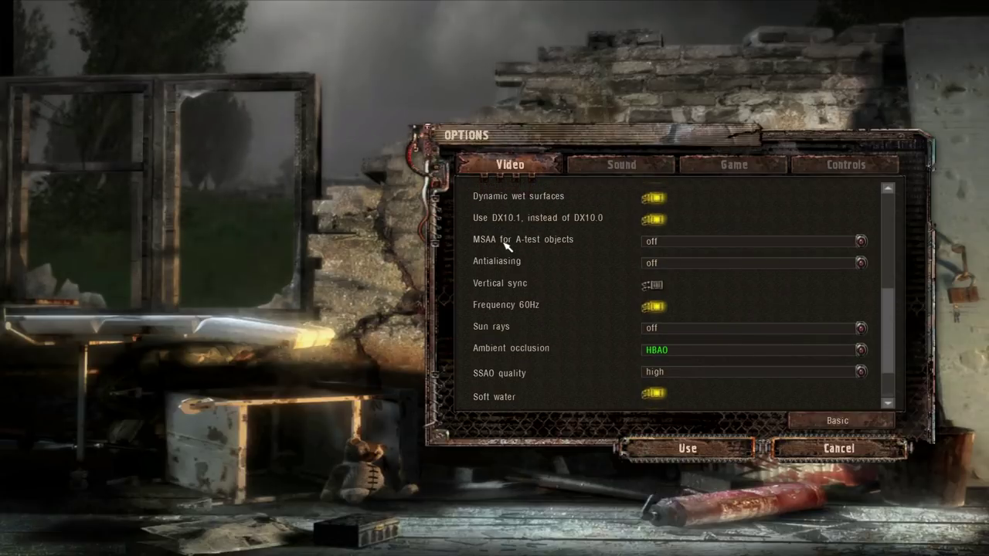
Keep MSAA for A-test objects off, view the grassy field in game, then pause again
left_click(682, 246)
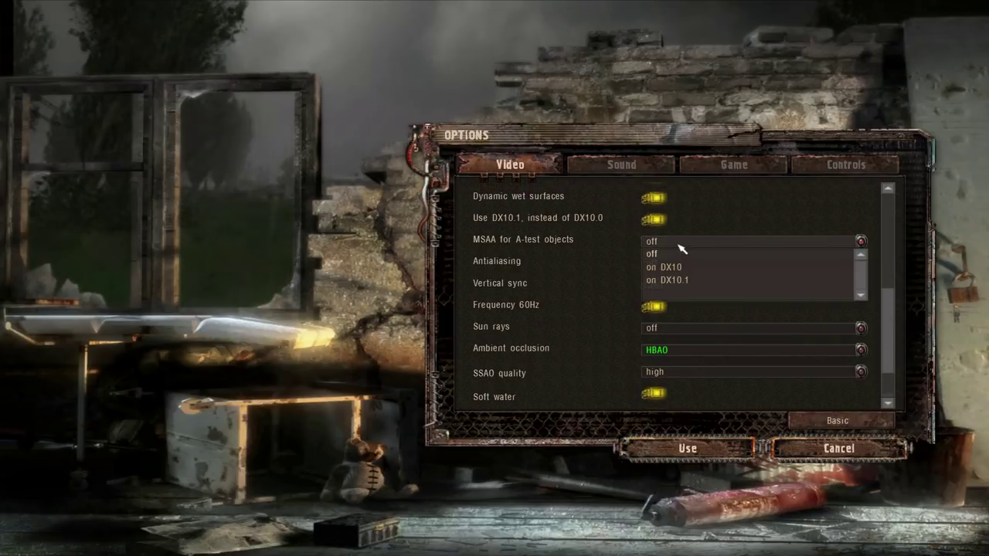
left_click(680, 247)
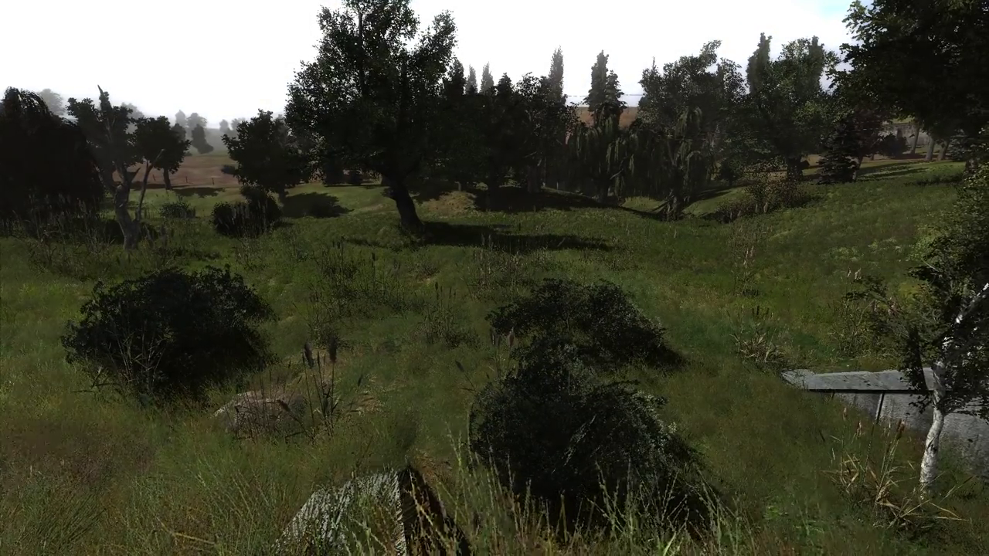
key("Escape")
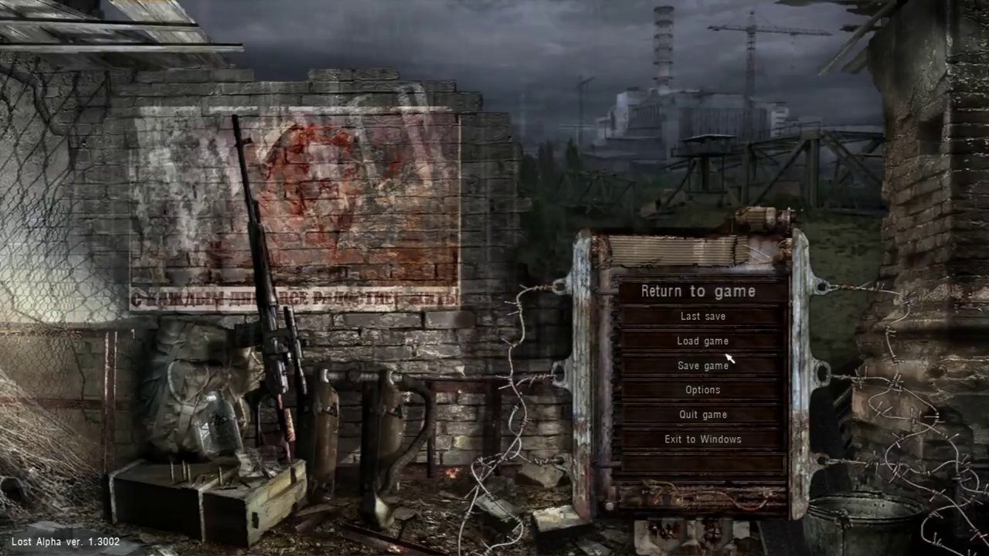
Bring up the advanced video settings from the game options
left_click(705, 390)
left_click(839, 418)
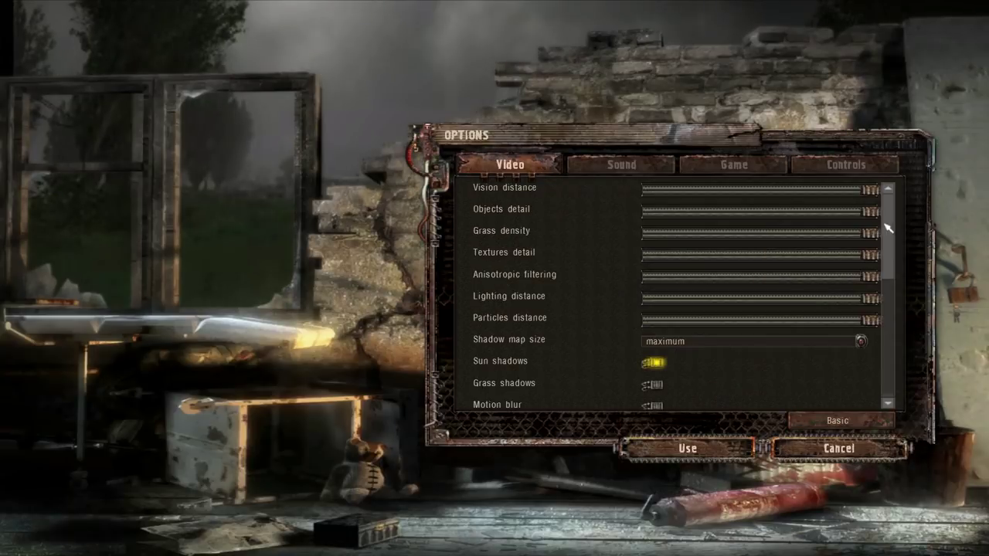
left_click_drag(885, 221, 881, 324)
scroll(881, 325, "up", 1)
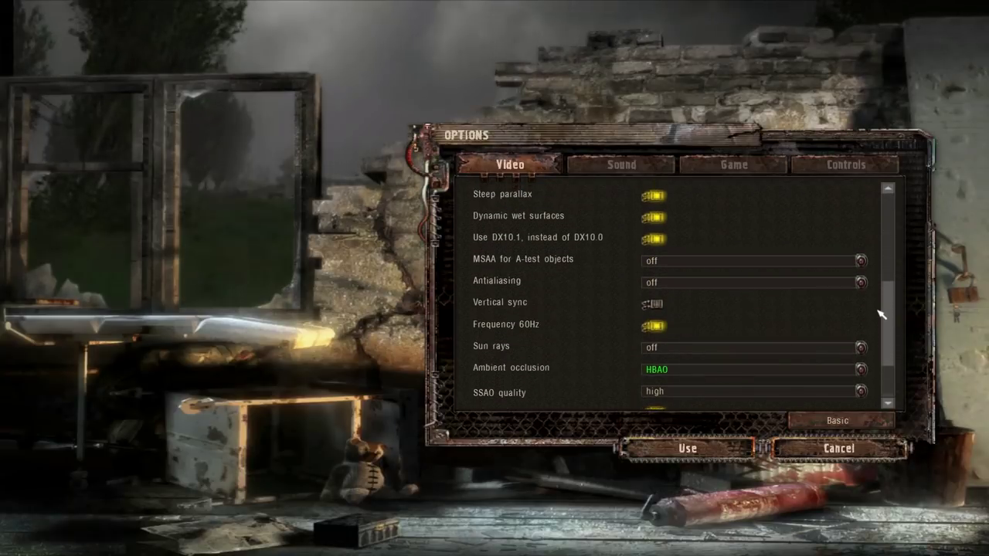
Set MSAA for A-test objects to 'on DX10.1' and Antialiasing to '2x'
left_click(669, 263)
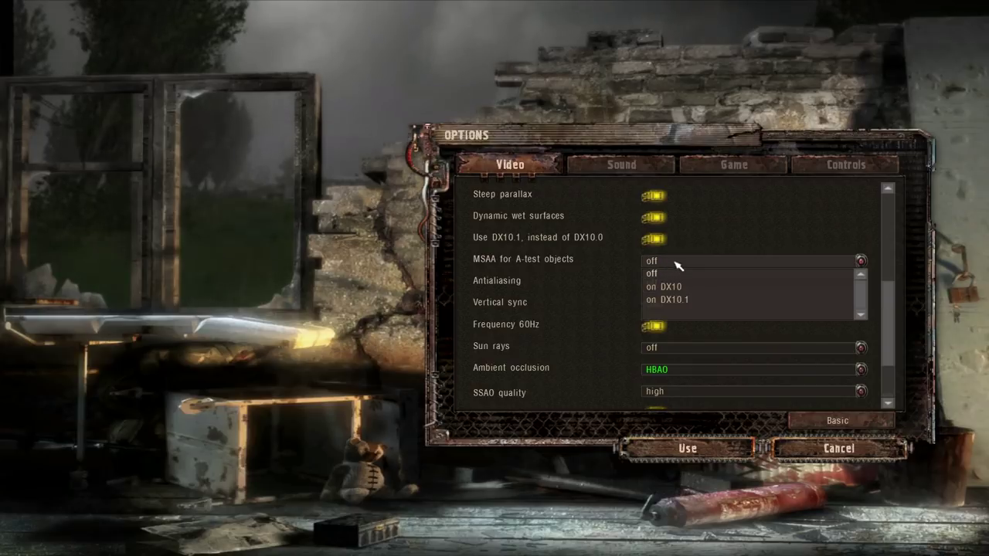
left_click(689, 300)
left_click(653, 282)
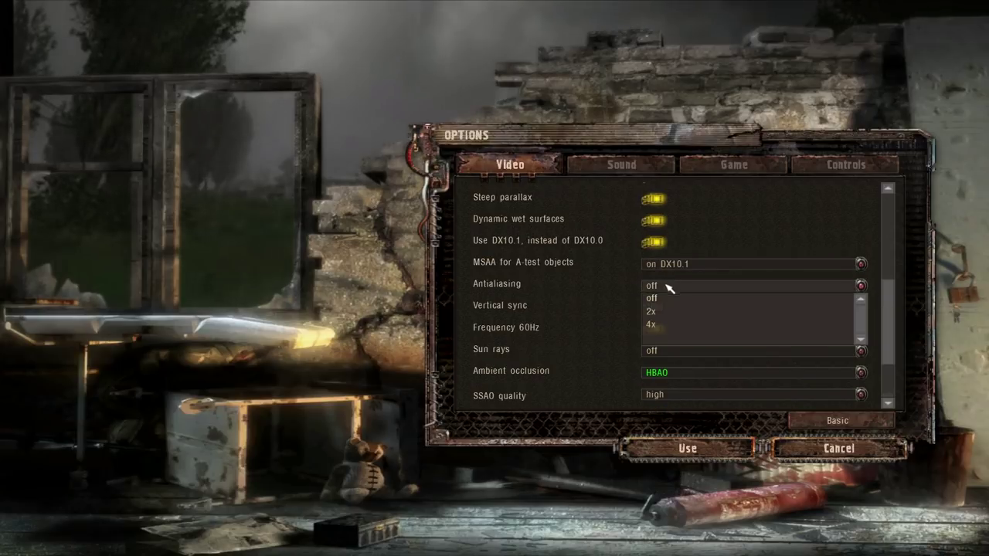
left_click(662, 317)
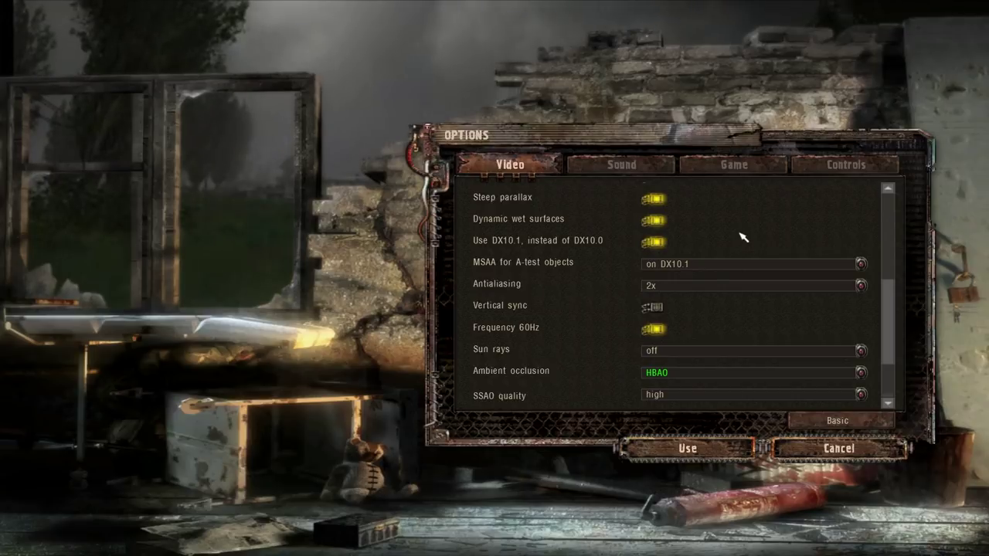
Recheck that MSAA for A-test objects stays on DX10.1
scroll(893, 309, "down", 3)
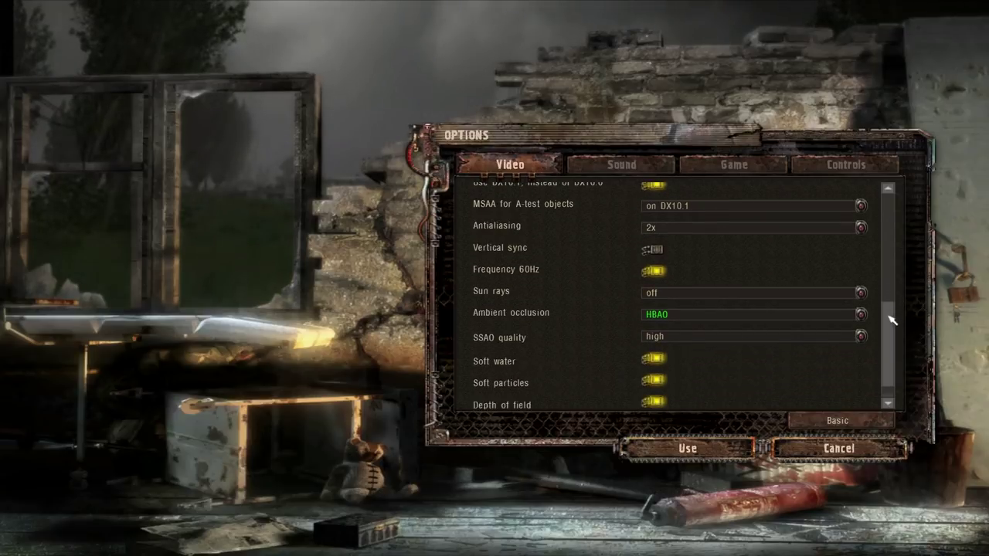
scroll(740, 250, "up", 1)
scroll(889, 311, "up", 1)
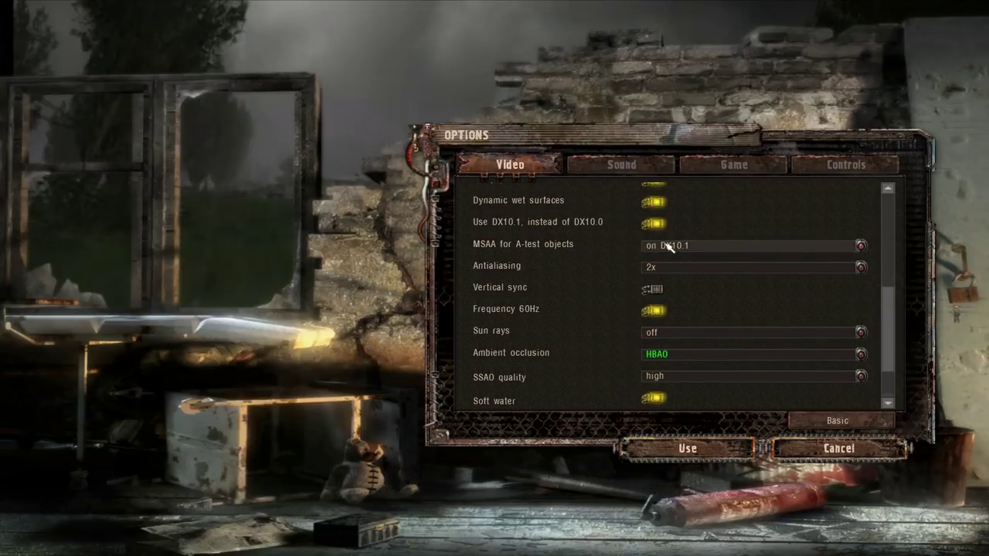
left_click(670, 246)
left_click(660, 259)
left_click(691, 247)
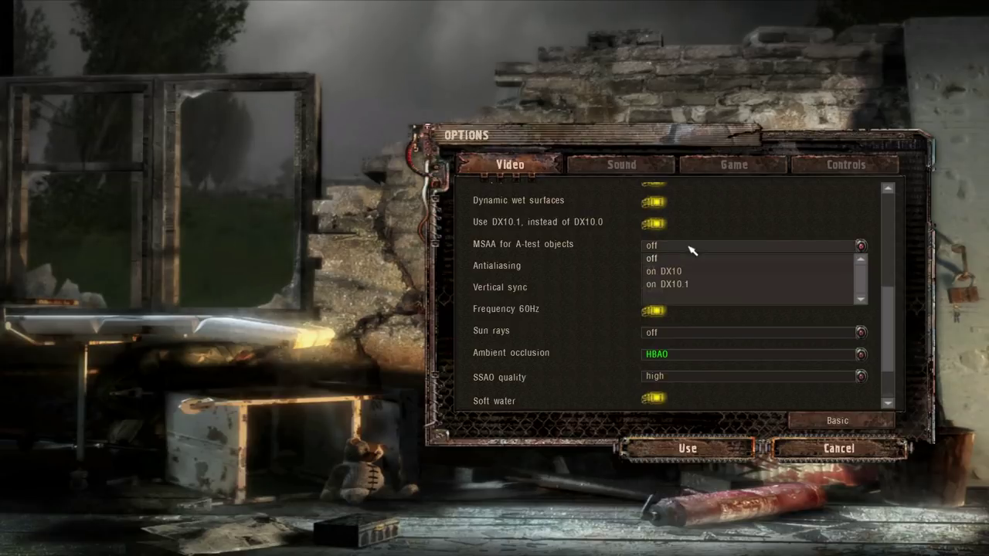
left_click(680, 285)
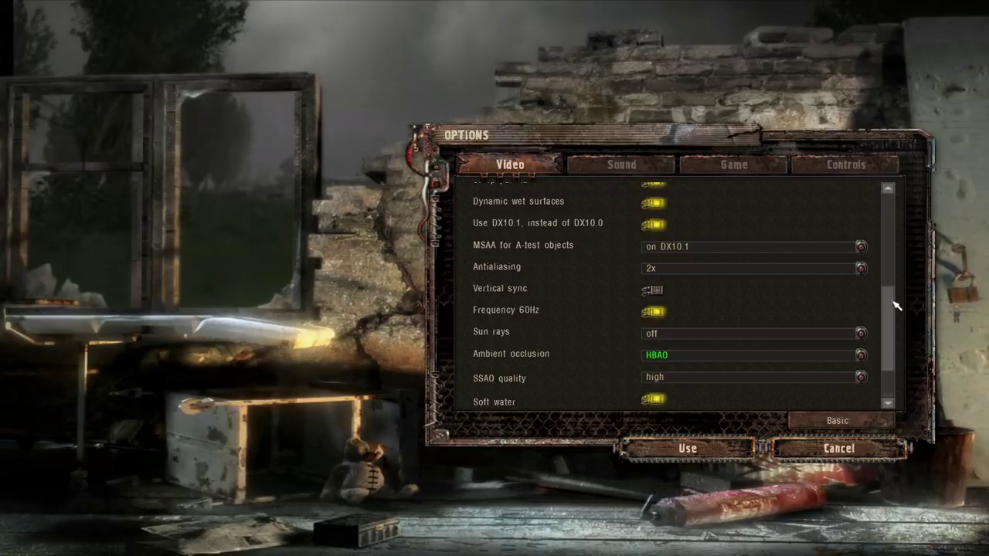
mouse_move(896, 306)
left_mouse_down()
mouse_move(890, 298)
mouse_move(892, 327)
mouse_move(888, 301)
left_mouse_up()
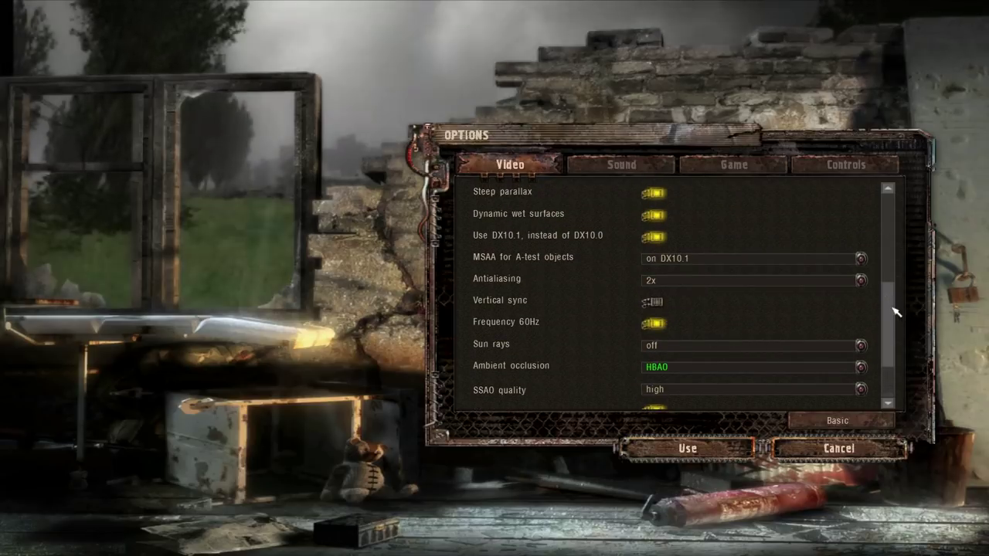
left_click_drag(894, 309, 891, 327)
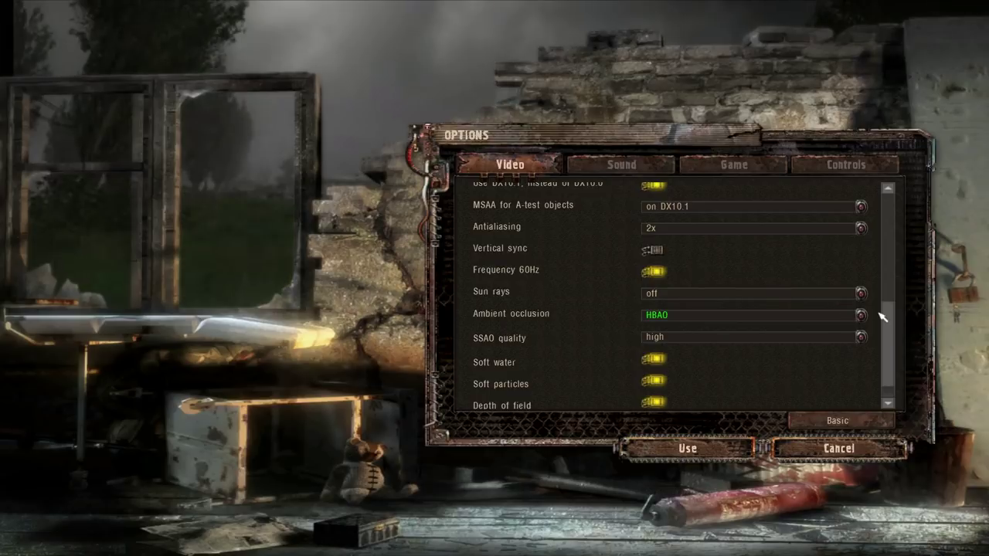
left_click_drag(882, 315, 887, 323)
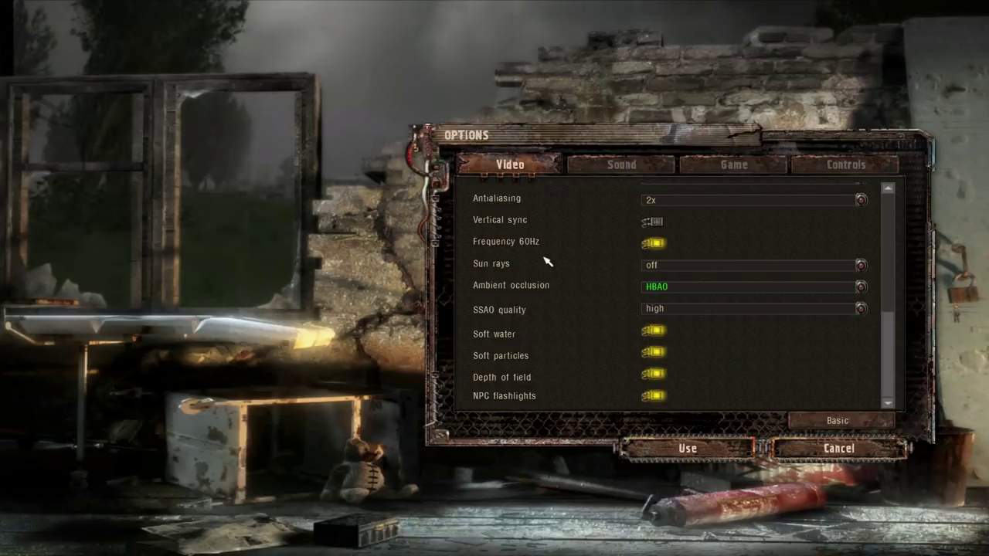
scroll(882, 362, "up", 1)
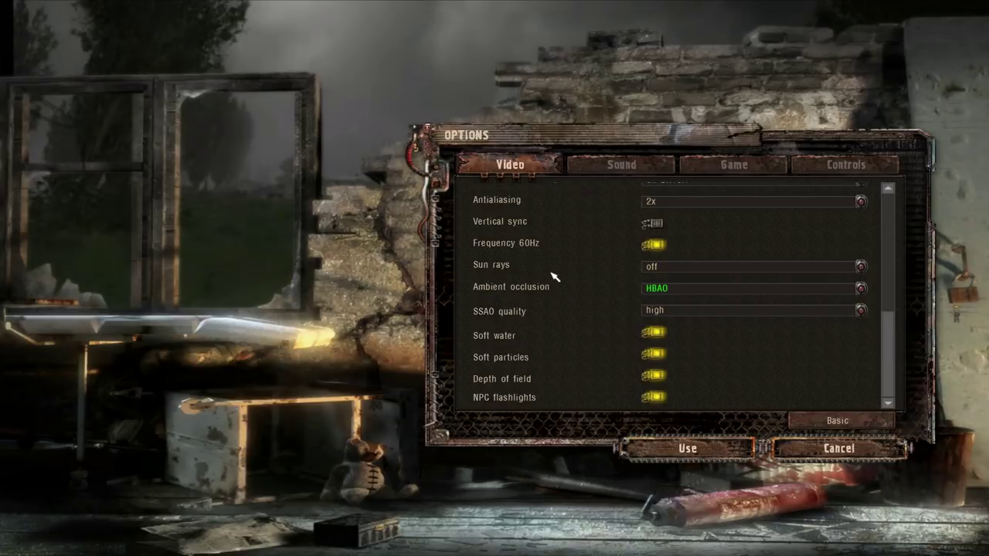
left_click(655, 267)
left_click(678, 270)
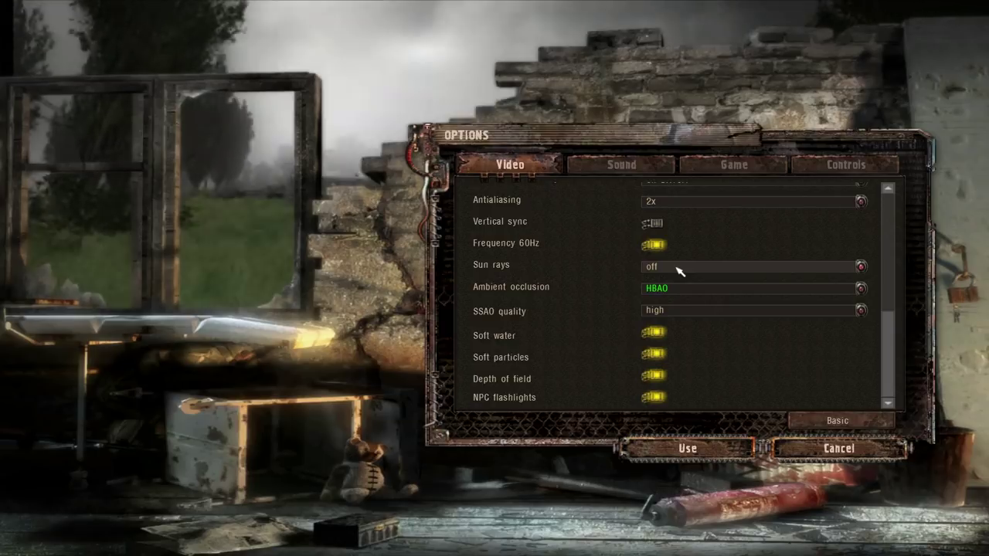
left_click(677, 270)
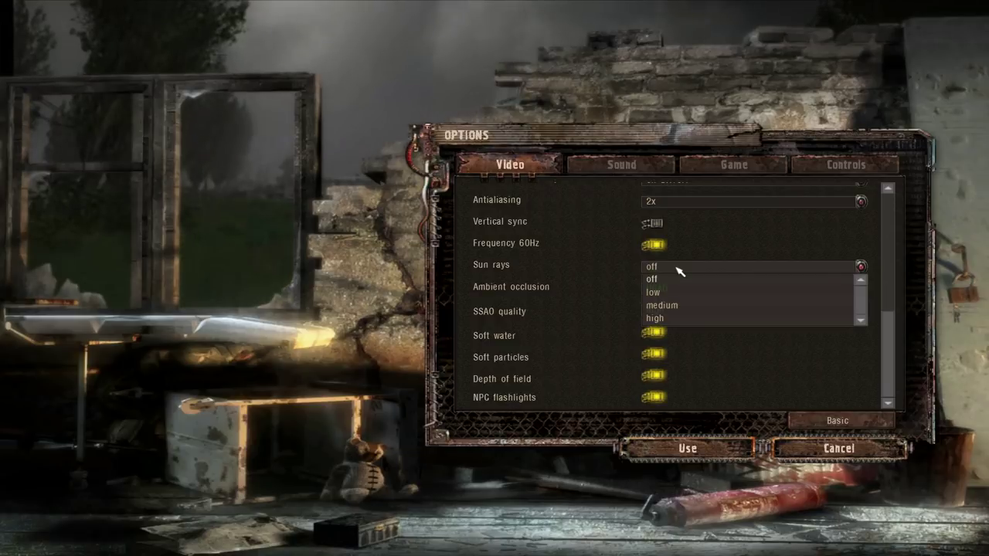
left_click(687, 268)
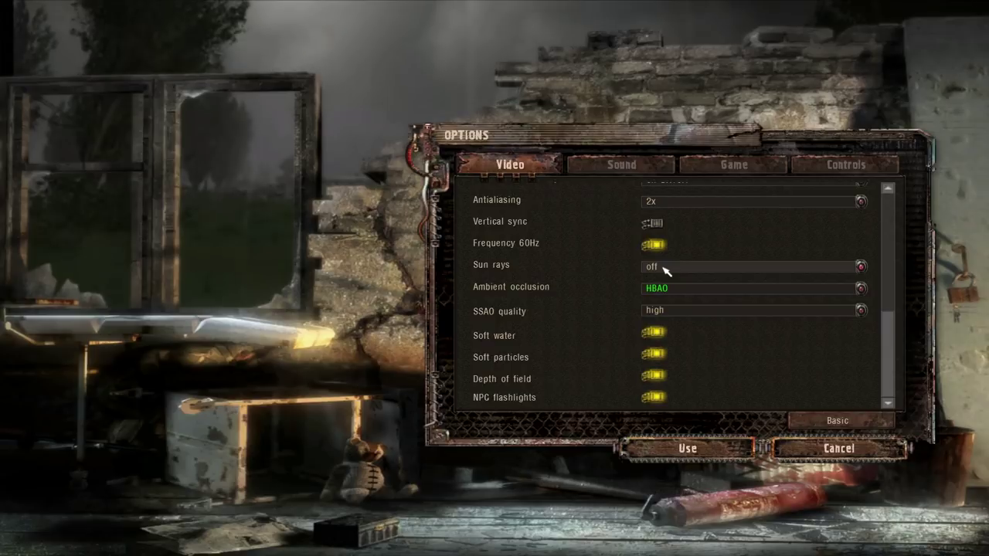
left_click(665, 270)
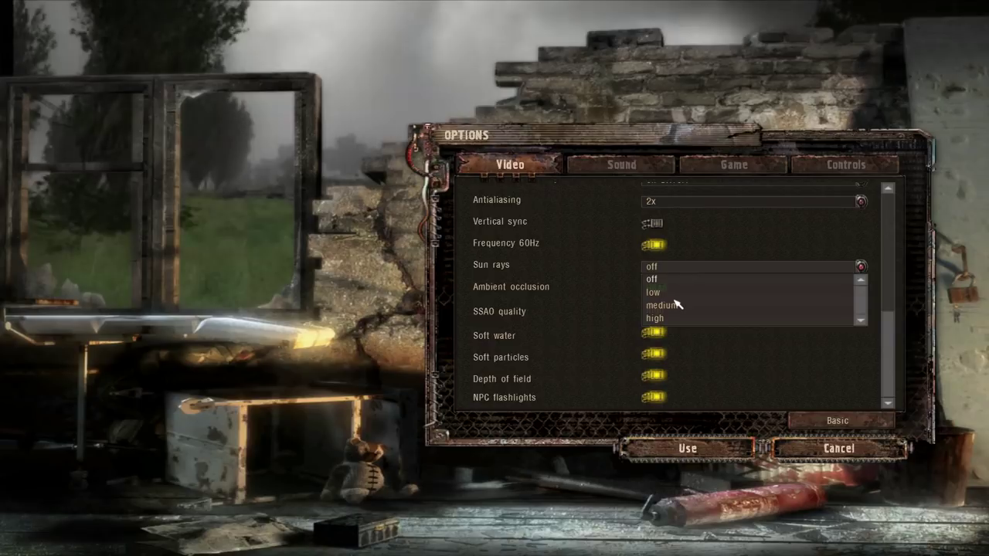
left_click(734, 257)
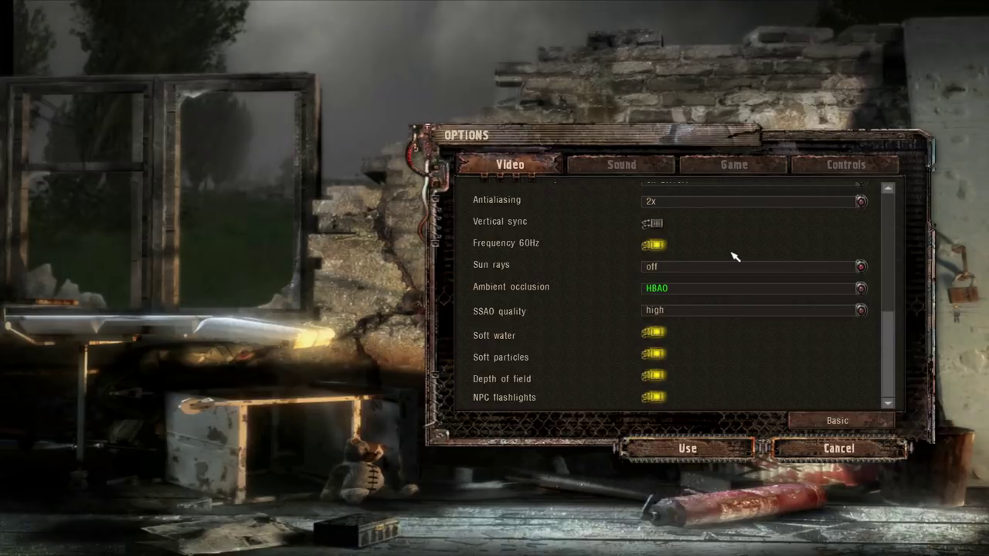
left_click(695, 269)
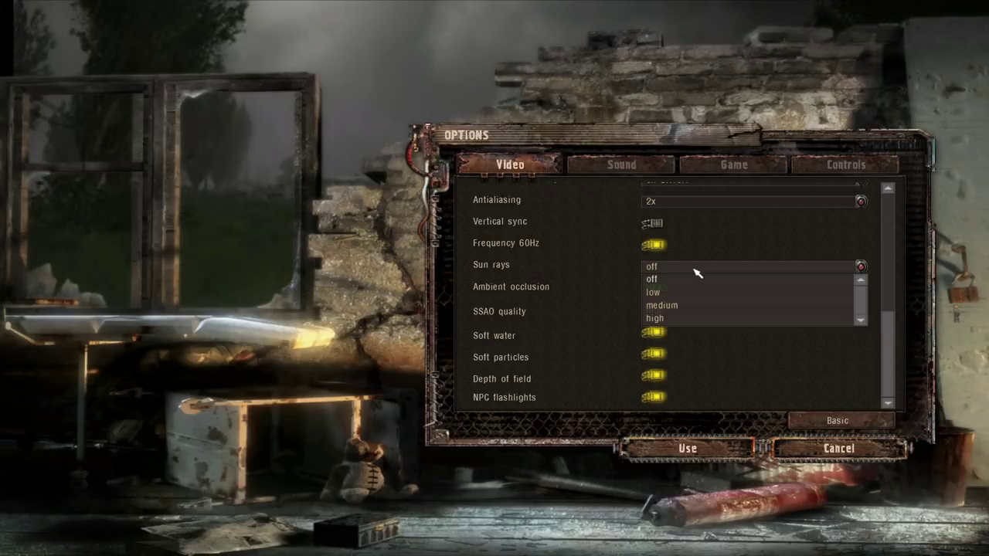
left_click(698, 273)
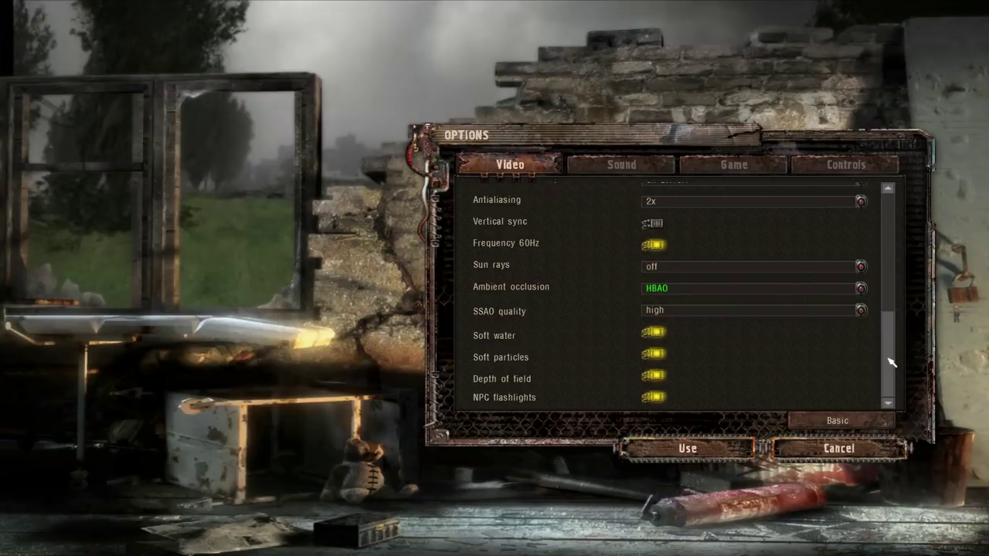
left_click(692, 299)
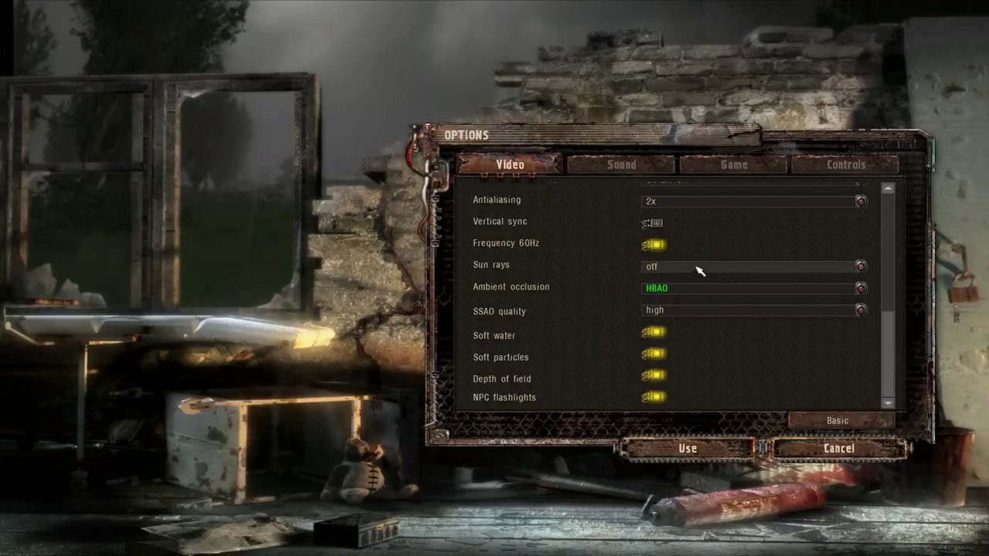
left_click(679, 310)
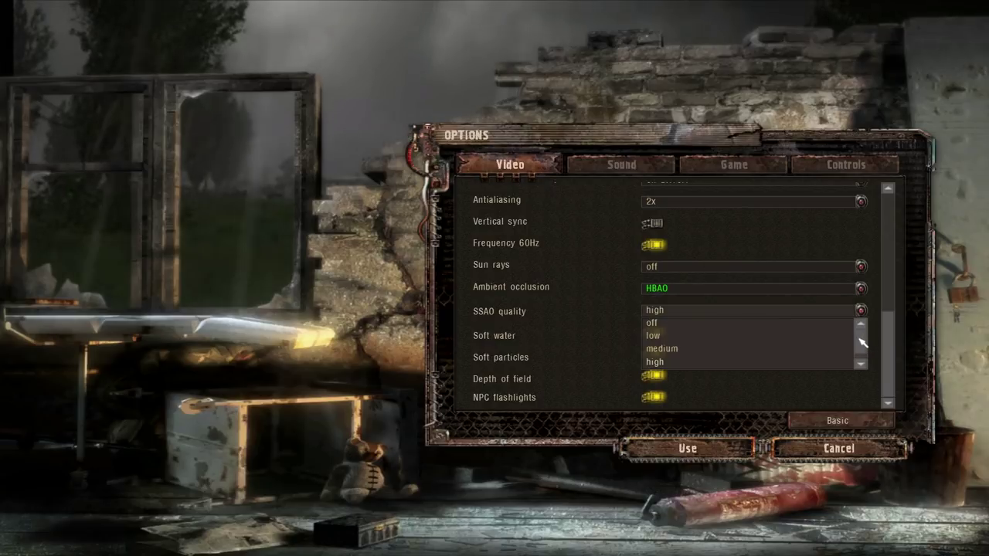
scroll(841, 364, "down", 1)
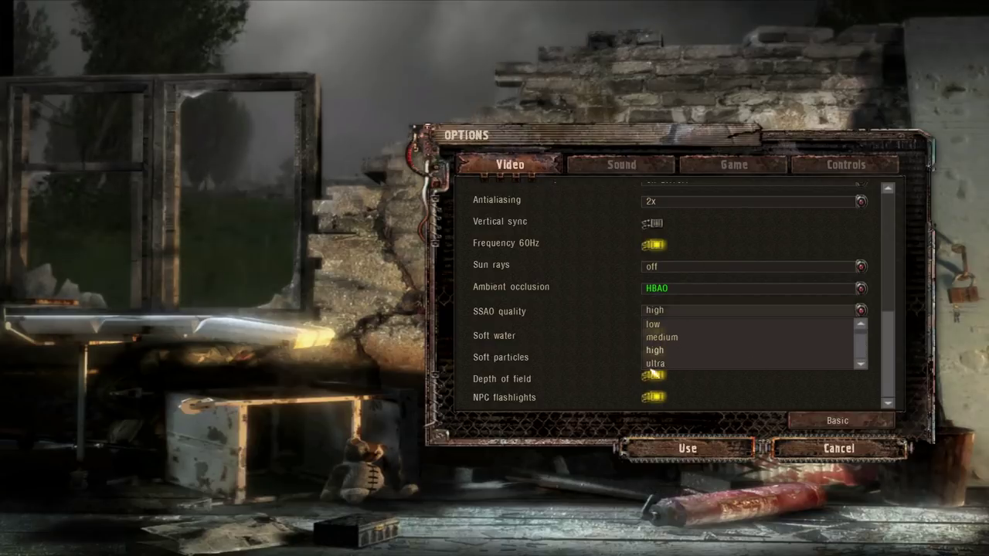
left_click(861, 310)
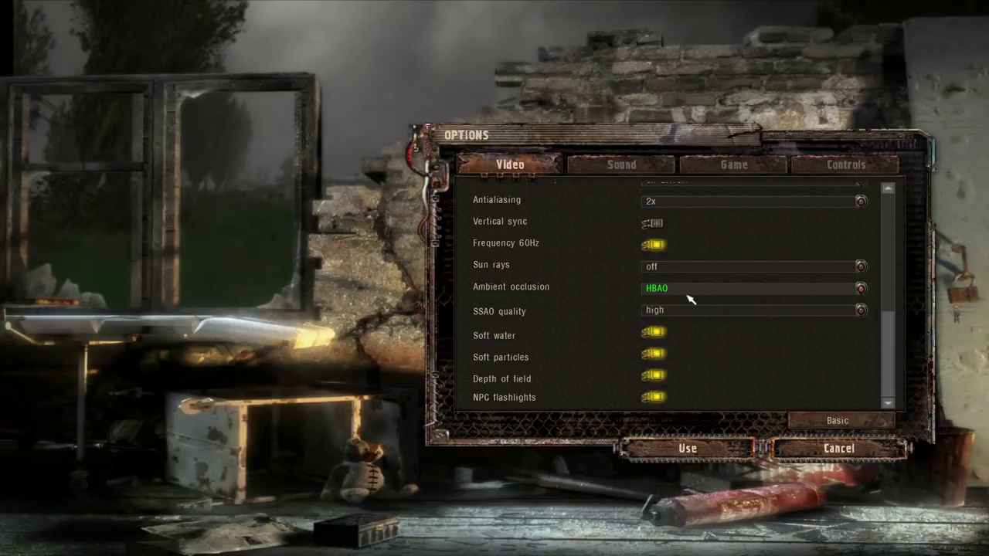
left_click(685, 295)
left_click(677, 290)
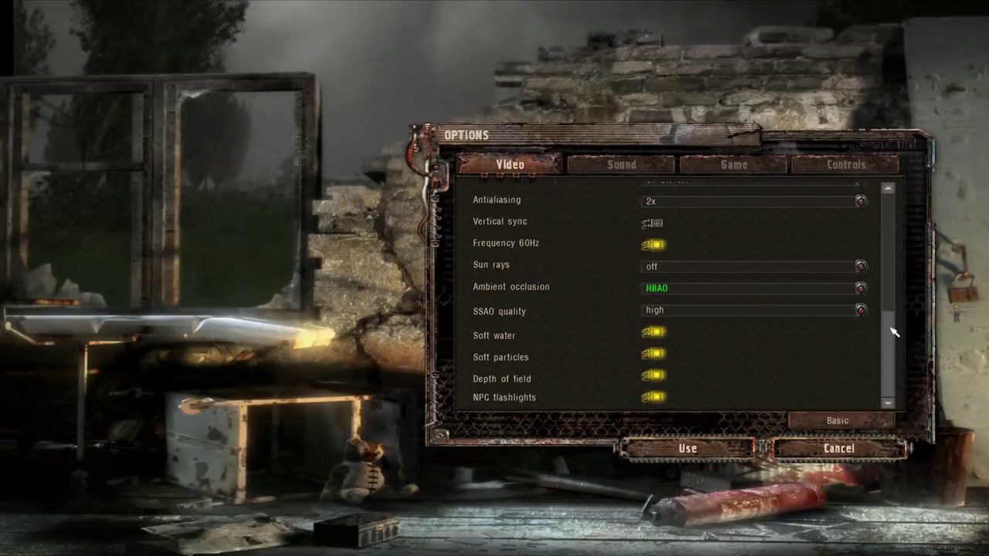
Scroll down through the advanced video settings list
scroll(894, 332, "down", 1)
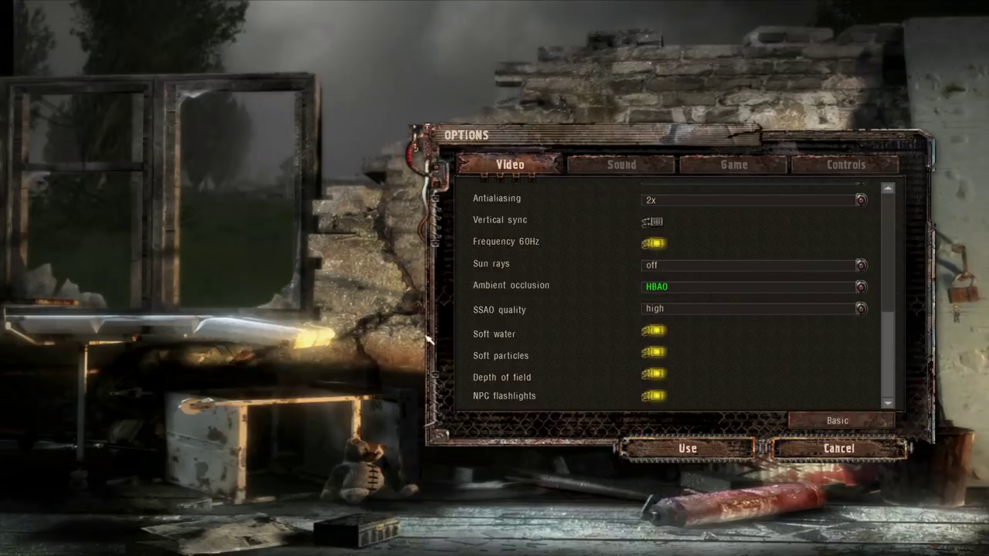